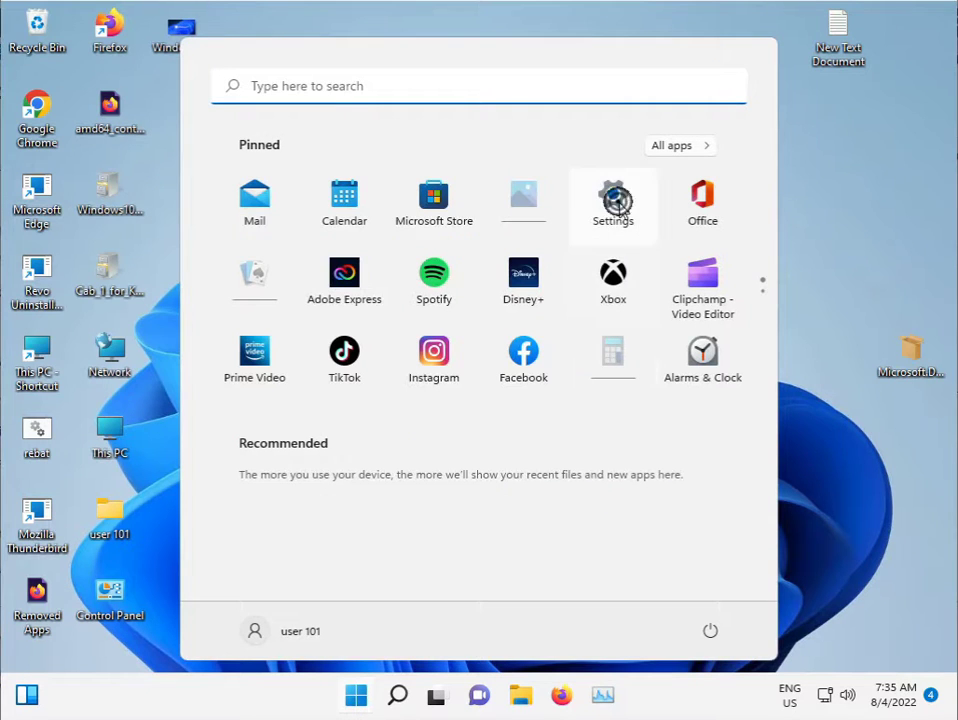
Step: Open Settings and go to System > Troubleshoot > Other troubleshooters
{"action": "left_click", "coordinate": [616, 203]}
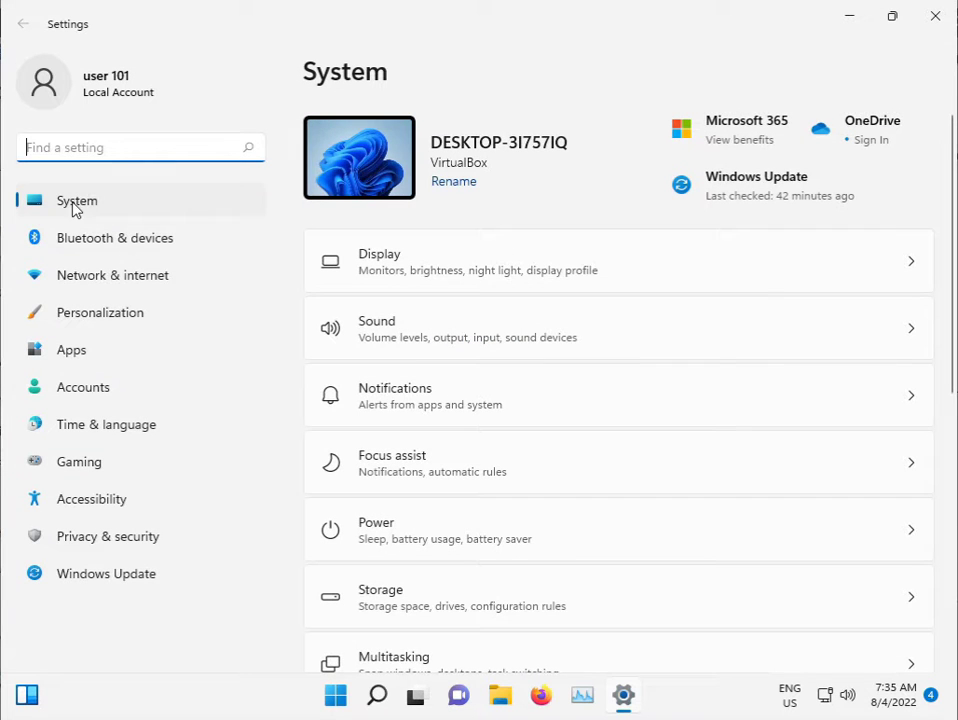
{"action": "scroll", "coordinate": [468, 490], "scroll_direction": "down", "scroll_amount": 5}
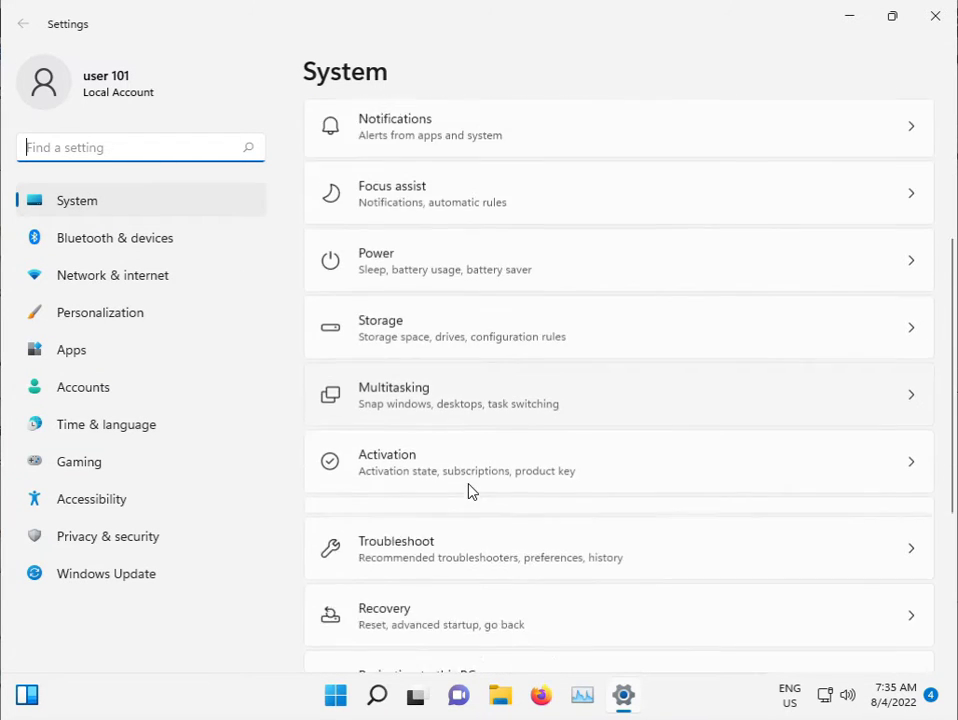
{"action": "left_click", "coordinate": [419, 383]}
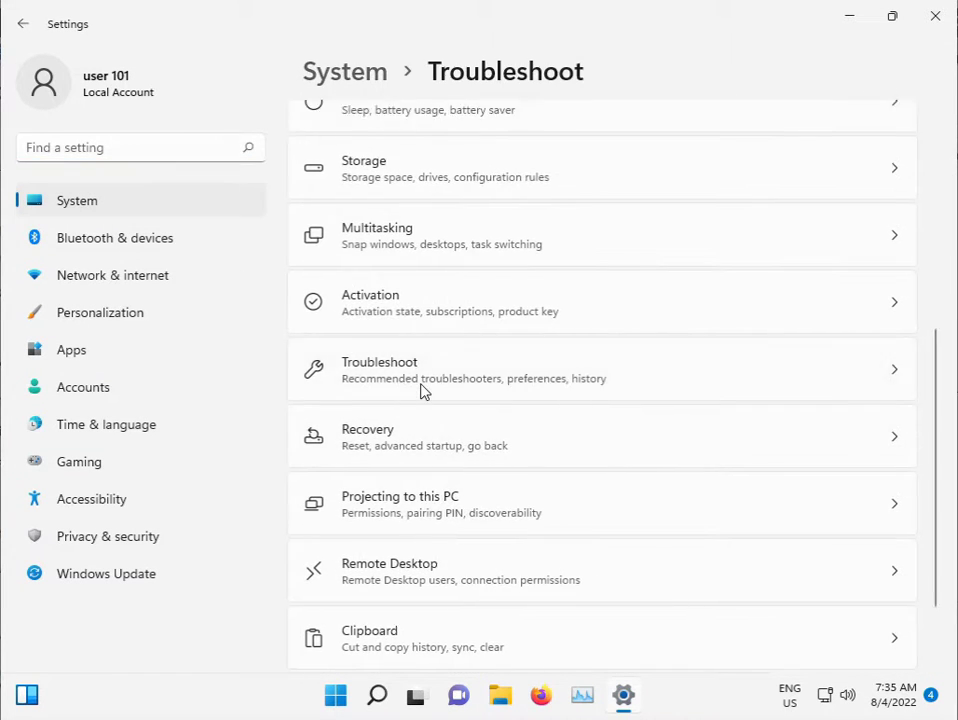
{"action": "left_click", "coordinate": [533, 303]}
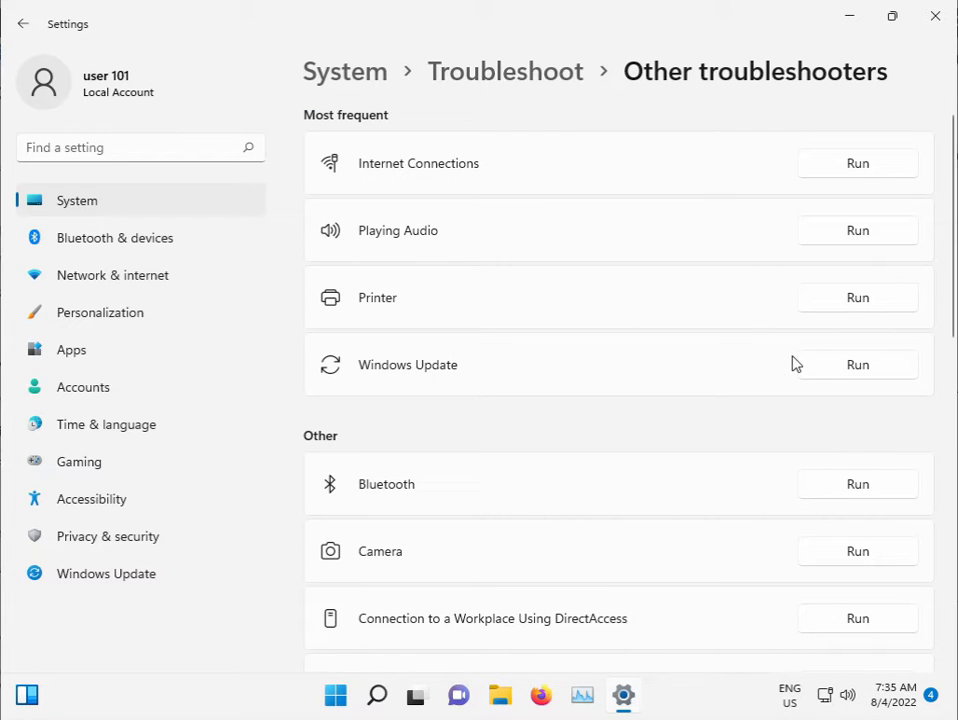
Step: Run the Windows Update troubleshooter and close the Settings window
{"action": "left_click", "coordinate": [829, 364]}
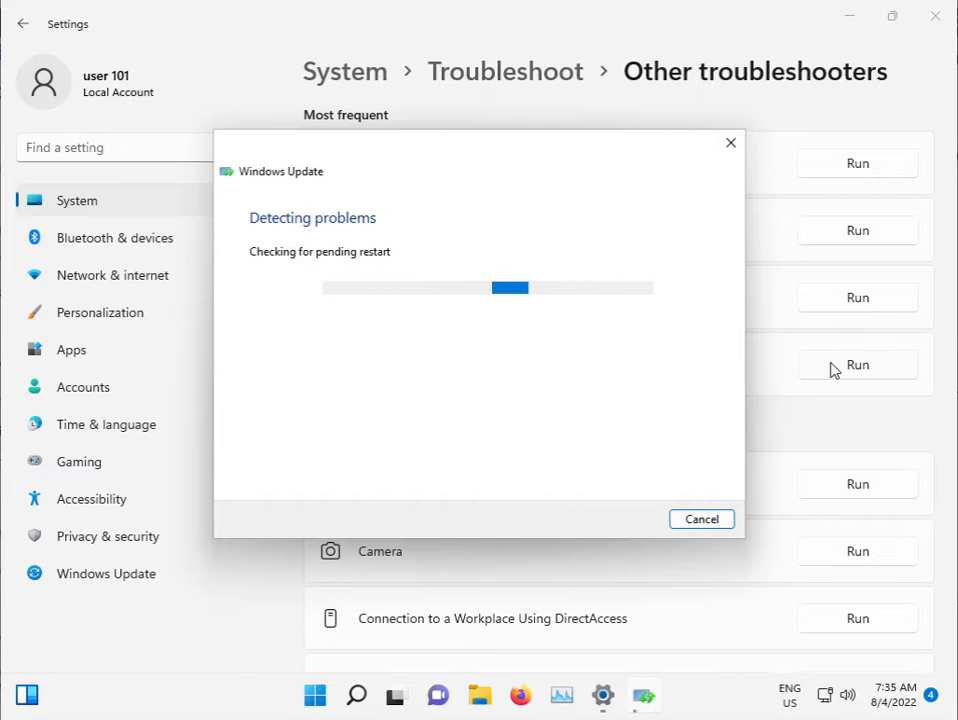
{"action": "left_click", "coordinate": [935, 16]}
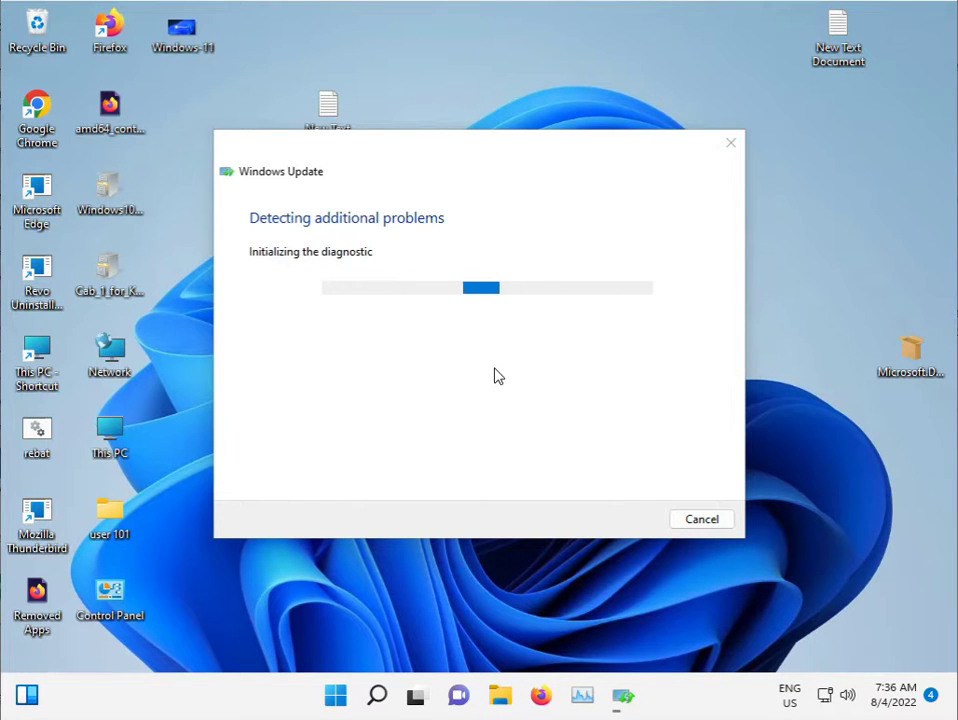
{"action": "key", "text": "super+r"}
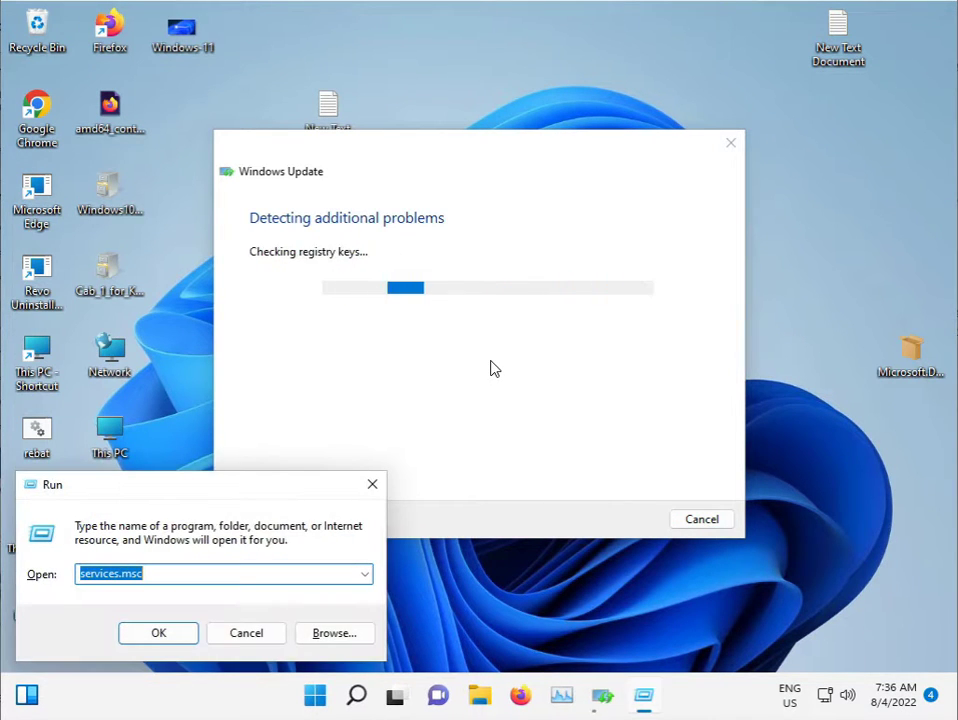
Step: Dismiss Run and launch Command Prompt as administrator via a Start search for cmd
{"action": "left_click", "coordinate": [372, 484]}
{"action": "left_click", "coordinate": [345, 695]}
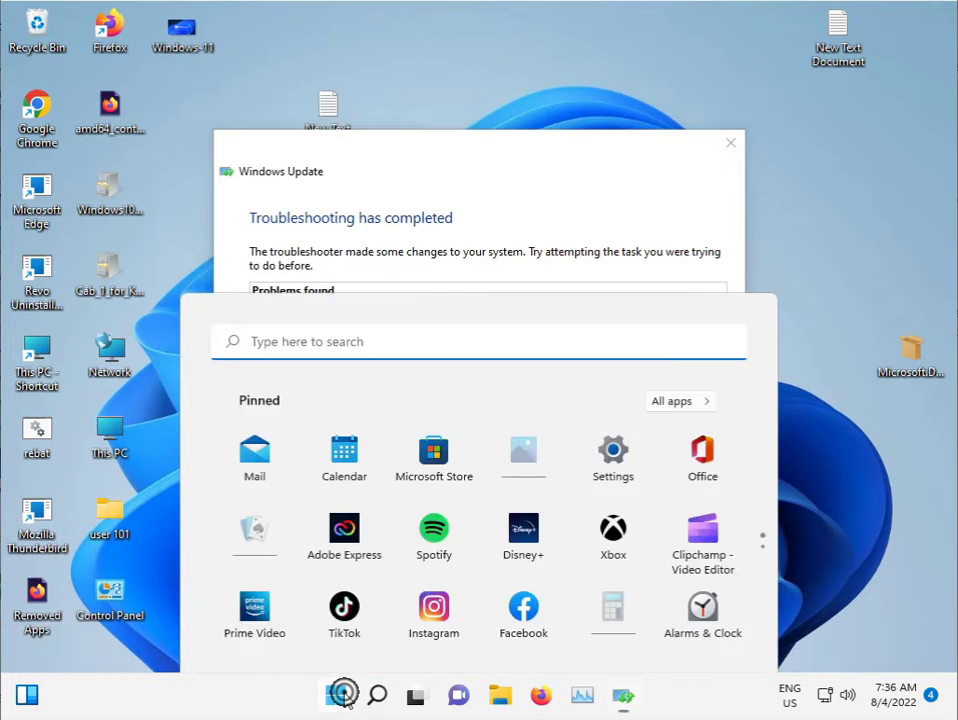
{"action": "type", "text": "cmd"}
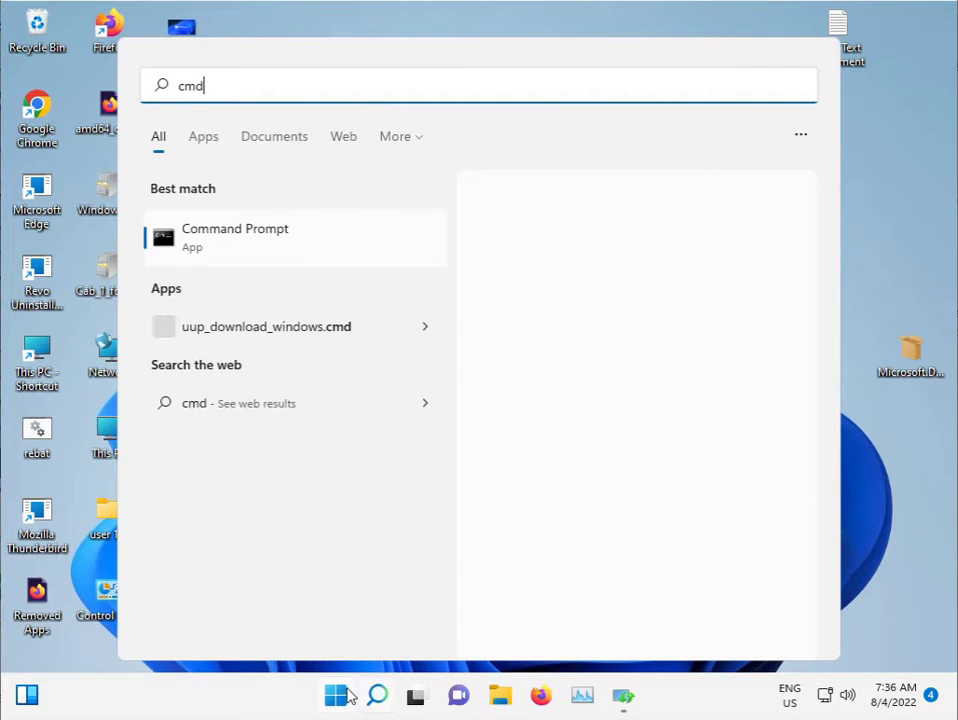
{"action": "right_click", "coordinate": [280, 248]}
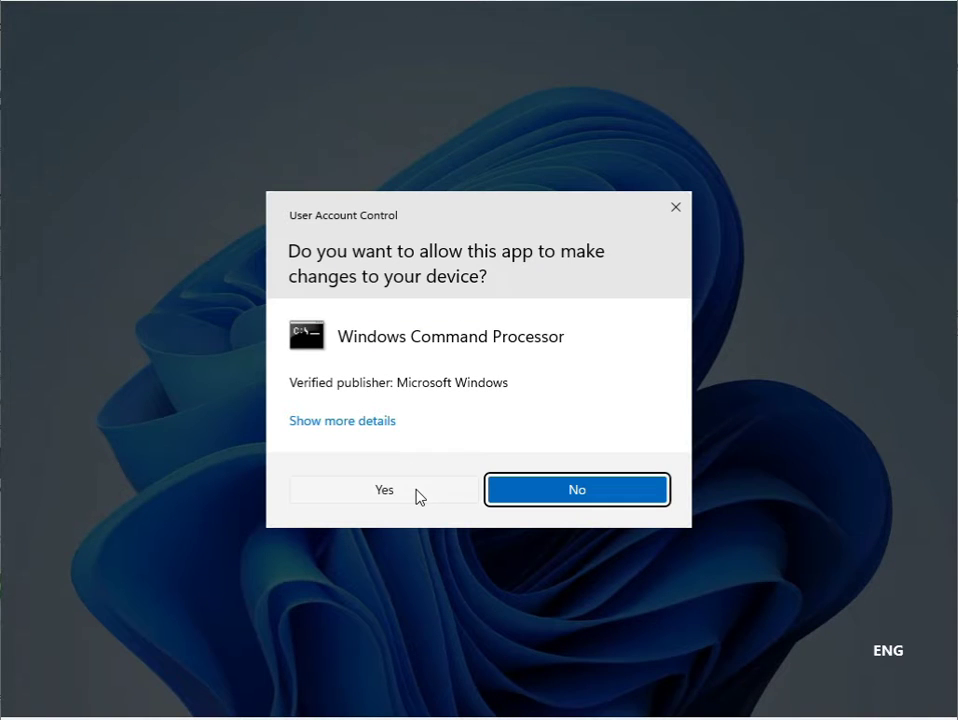
{"action": "left_click", "coordinate": [381, 492]}
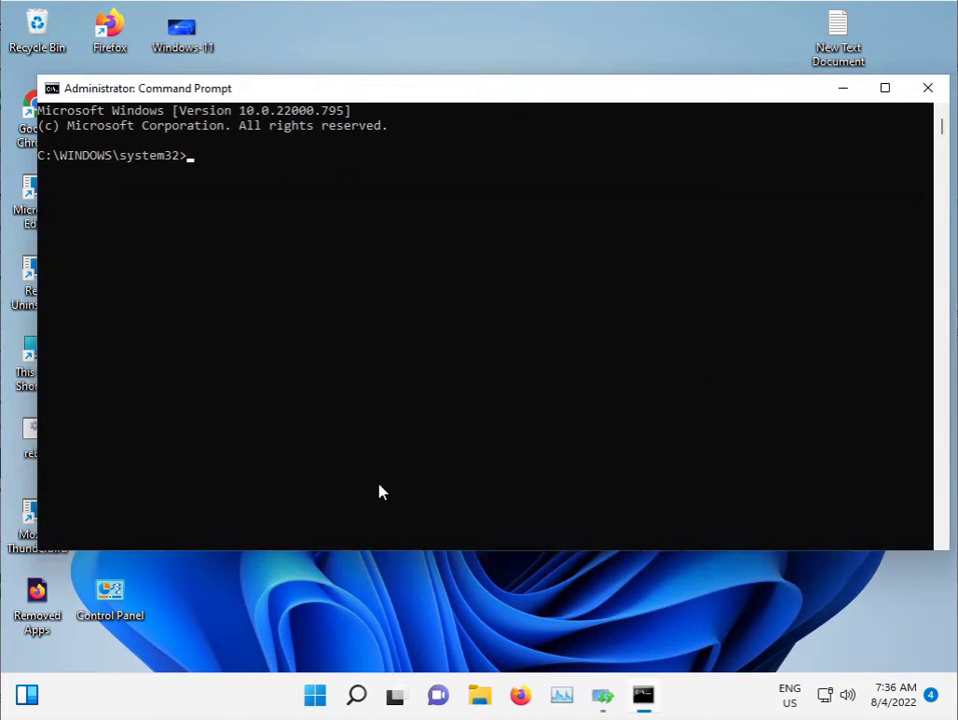
{"action": "left_click", "coordinate": [603, 695]}
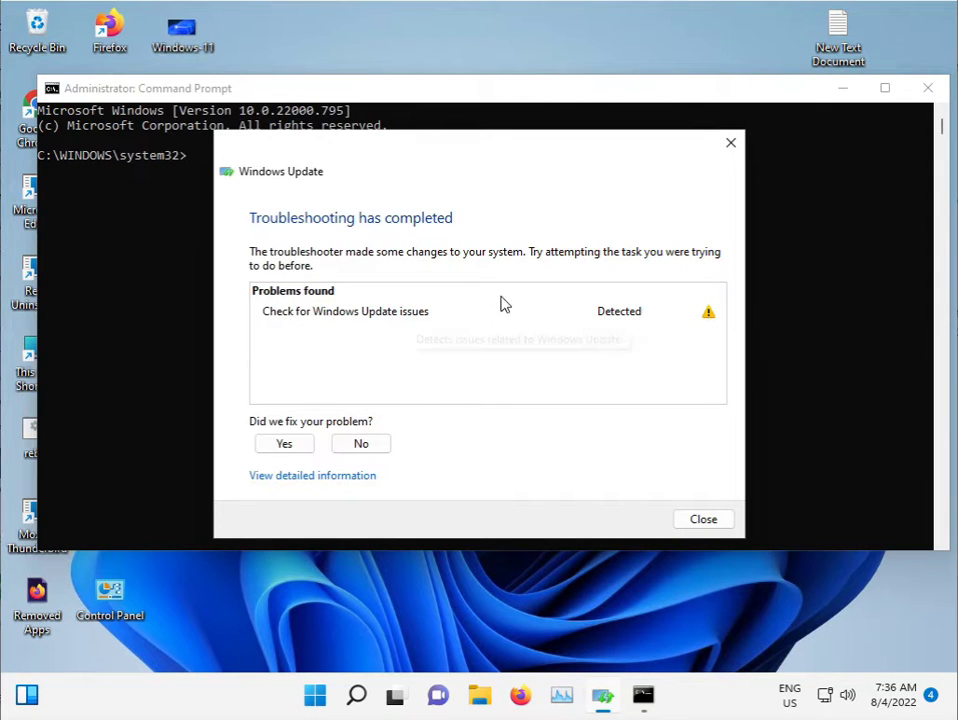
Step: Close the troubleshooter, run sfc /scannow in the admin console, then minimize it
{"action": "left_click", "coordinate": [737, 143]}
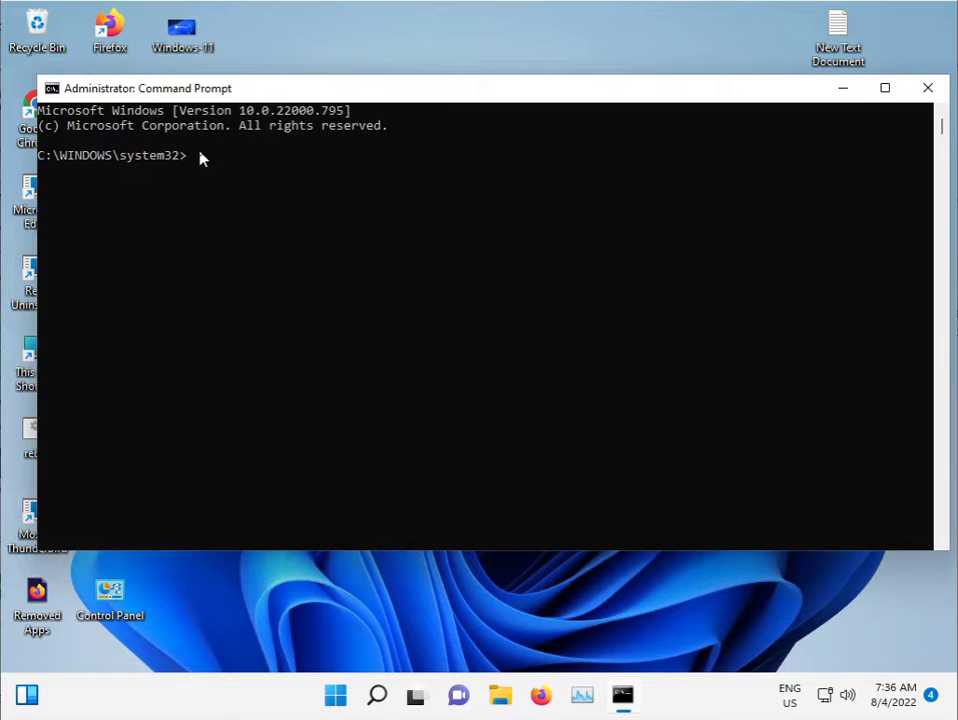
{"action": "left_click", "coordinate": [199, 155]}
{"action": "left_click", "coordinate": [189, 156]}
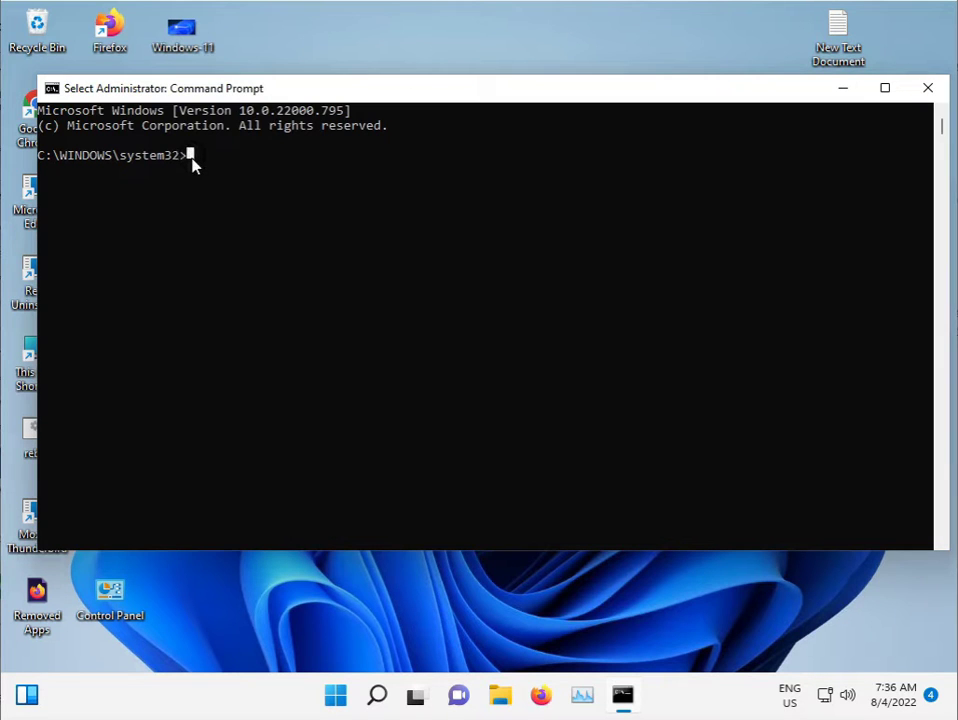
{"action": "key", "text": "Escape"}
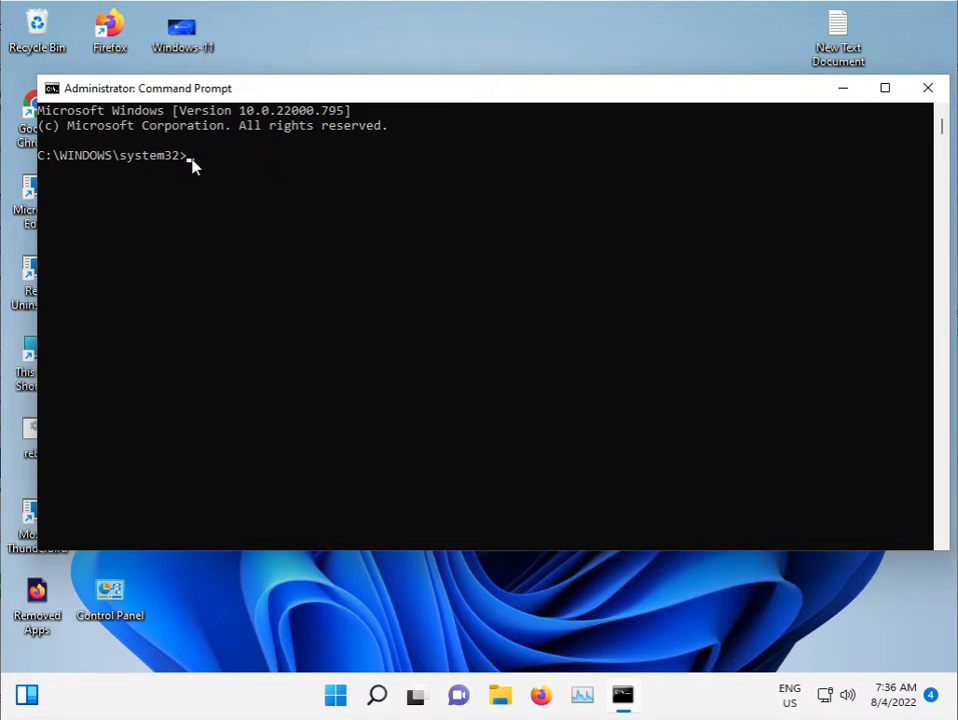
{"action": "type", "text": "sfc /scannow"}
{"action": "key", "text": "Return"}
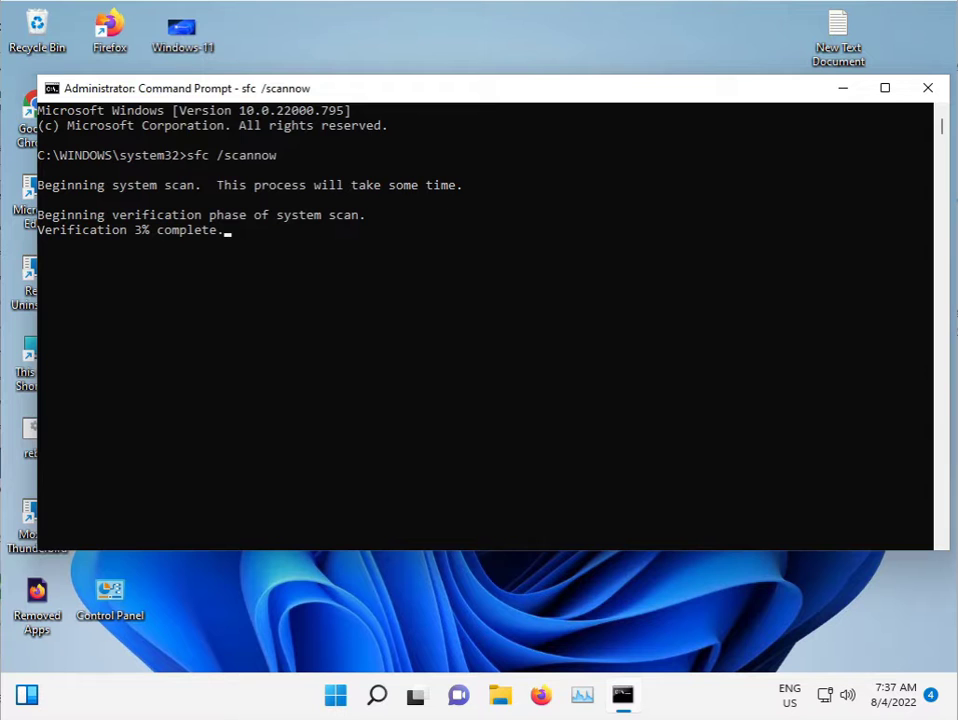
{"action": "left_click", "coordinate": [840, 90]}
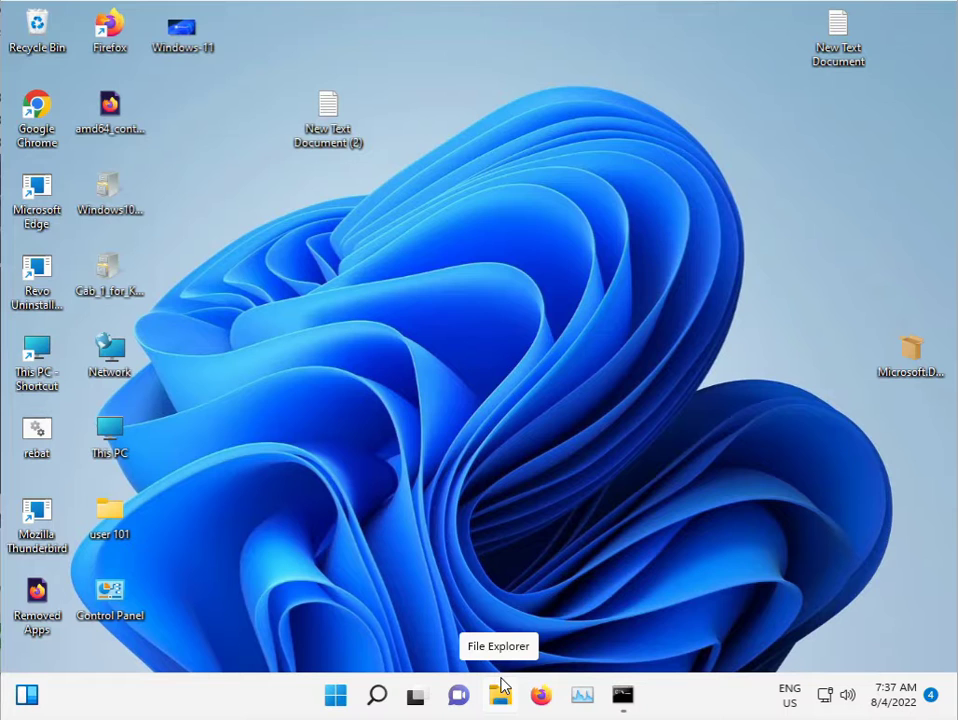
Step: Launch Chrome and search Google for '.net framework repair tool offline'
{"action": "double_click", "coordinate": [40, 108]}
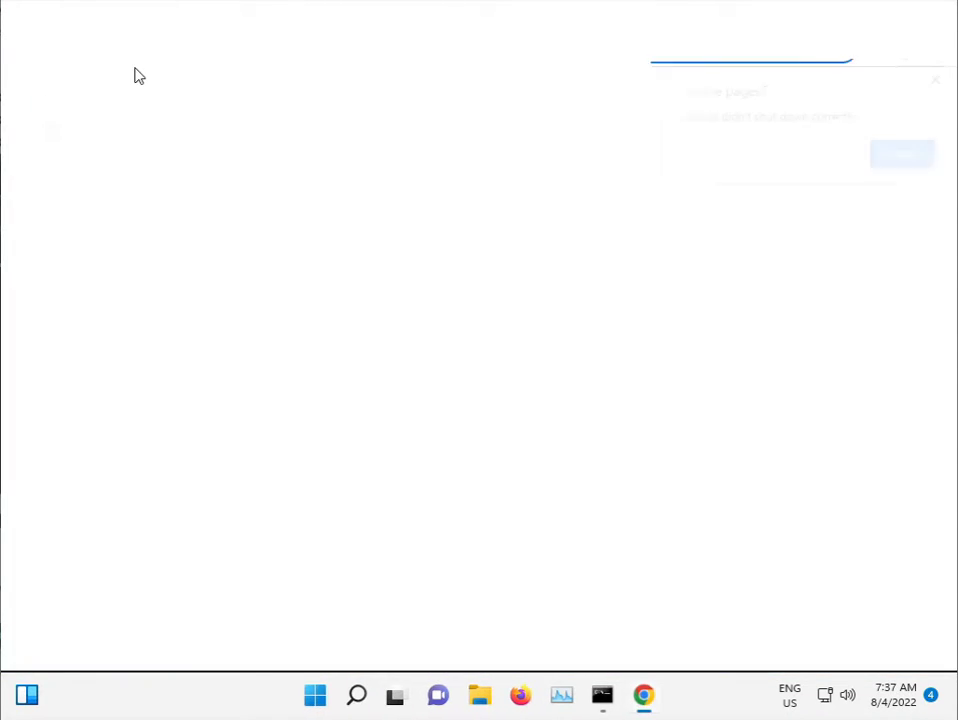
{"action": "left_click", "coordinate": [939, 78]}
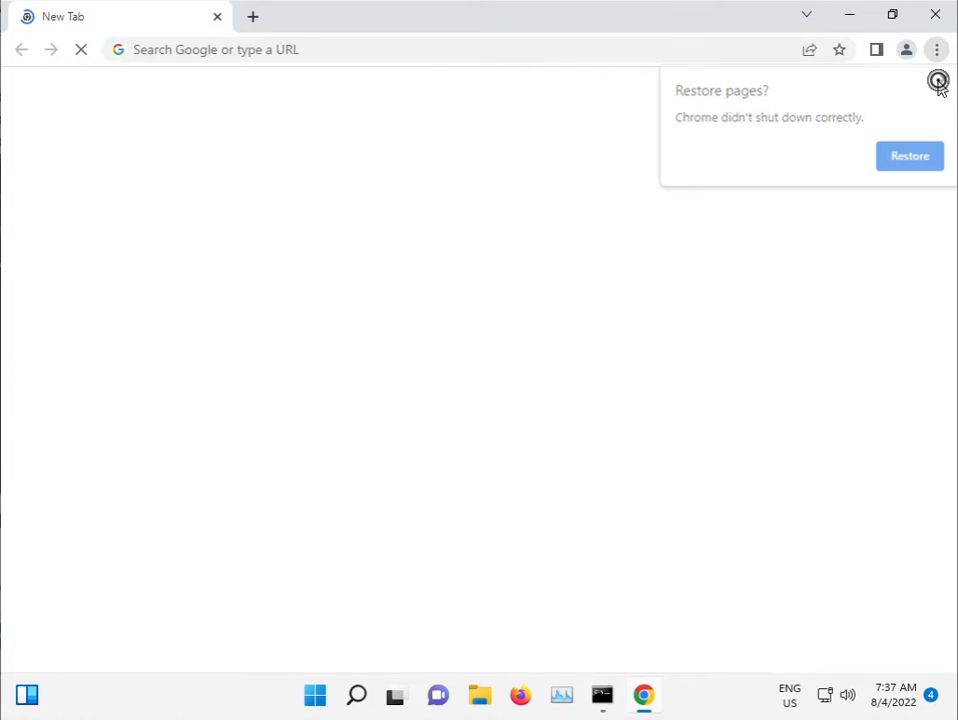
{"action": "left_click", "coordinate": [404, 49]}
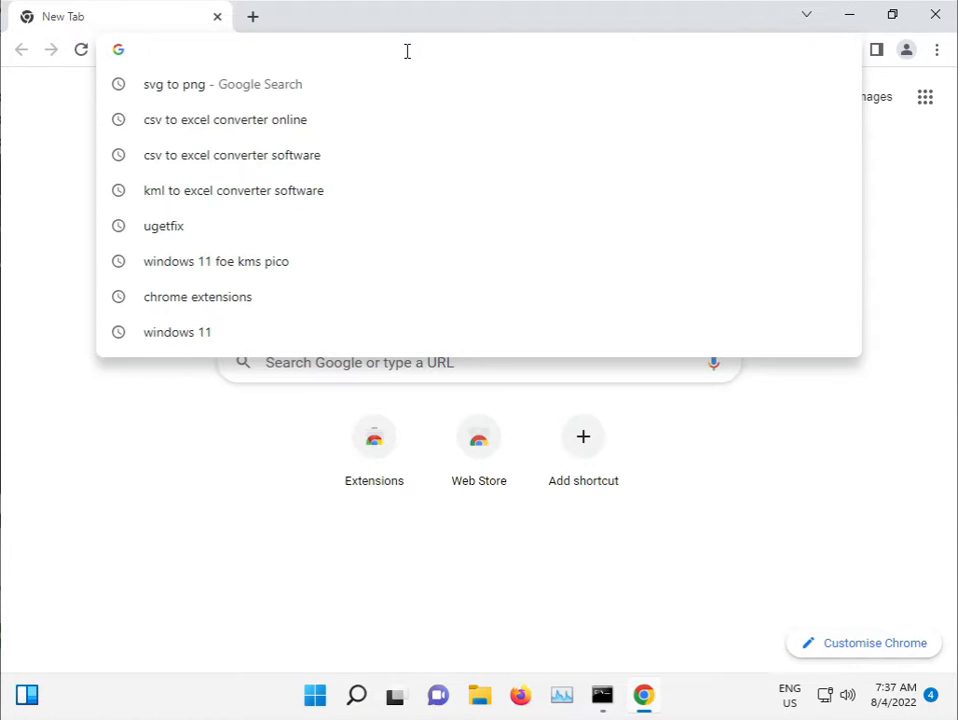
{"action": "type", "text": ".net"}
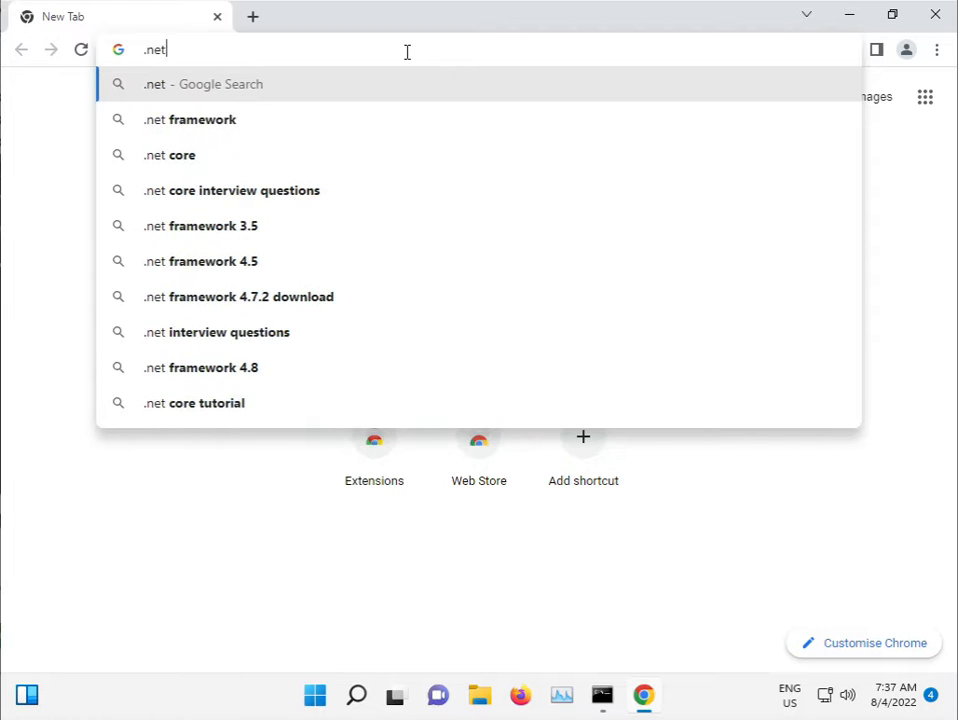
{"action": "key", "text": "Down"}
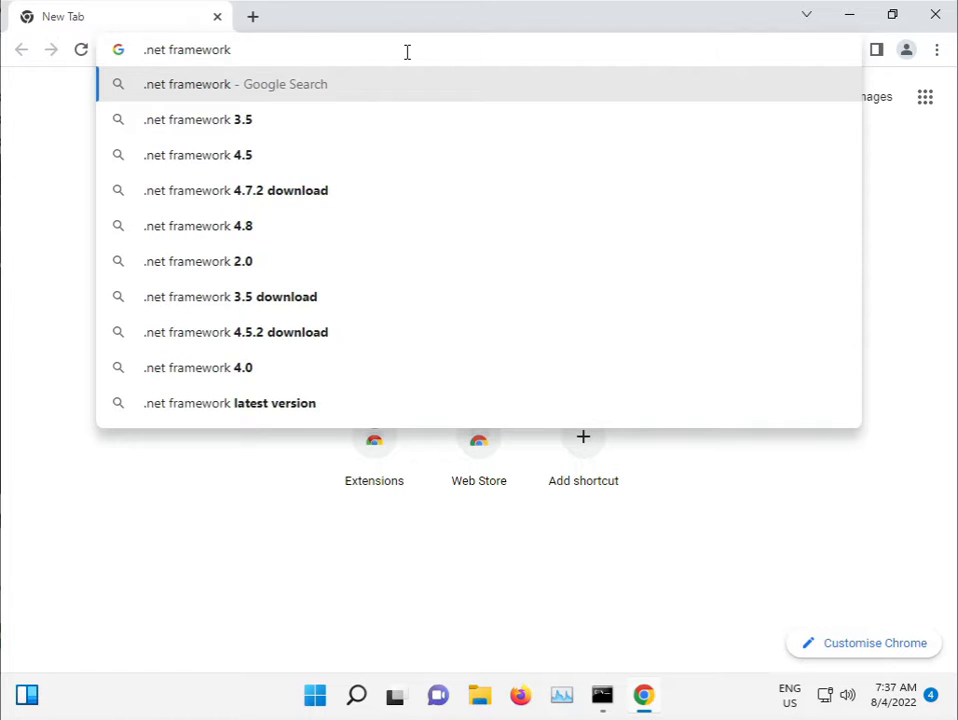
{"action": "type", "text": "repai"}
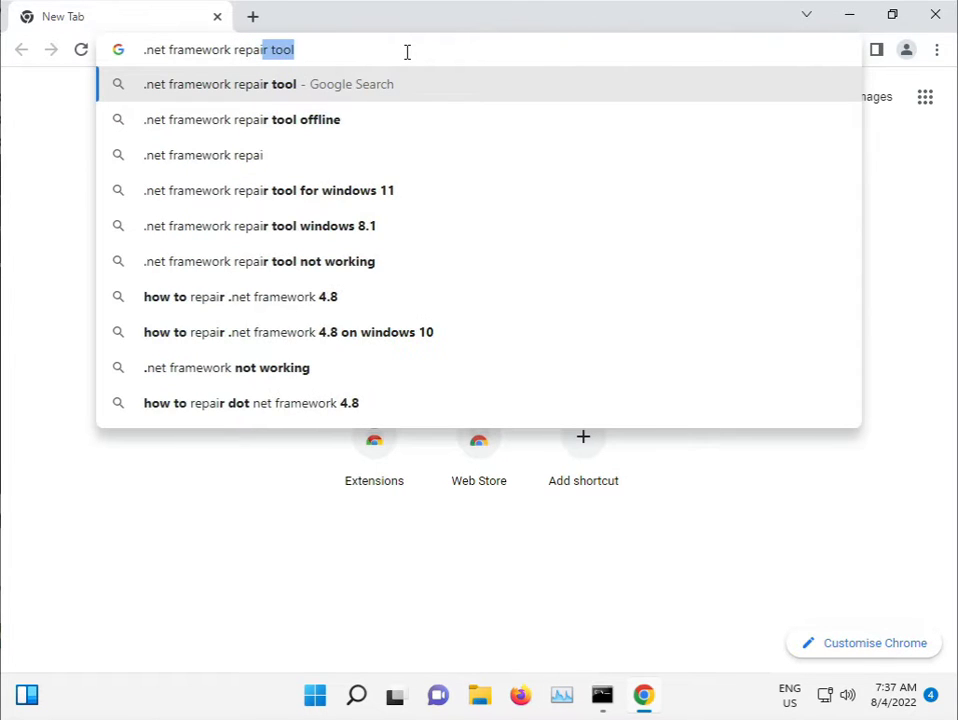
{"action": "key", "text": "Down"}
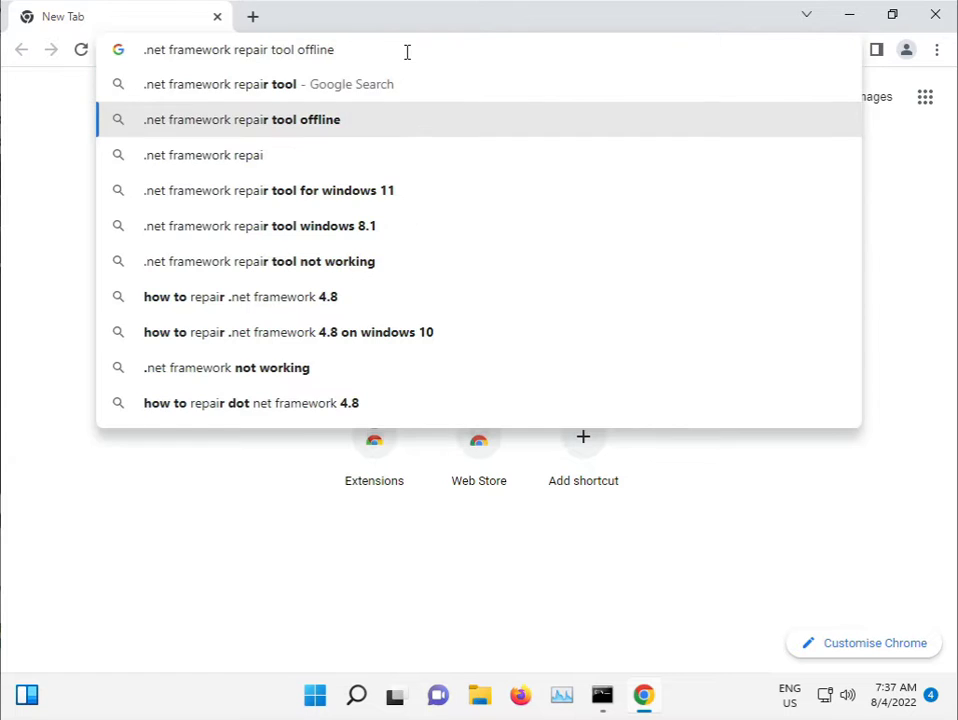
{"action": "key", "text": "Return"}
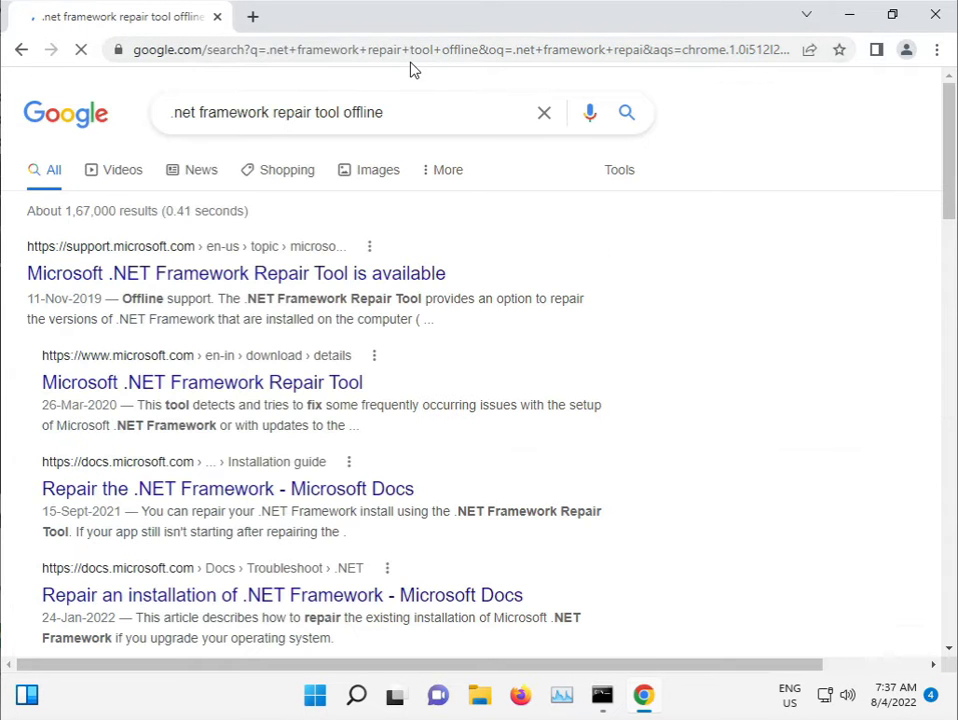
Step: Open Microsoft's .NET Framework Repair Tool article and scroll down to its download information
{"action": "left_click", "coordinate": [172, 260]}
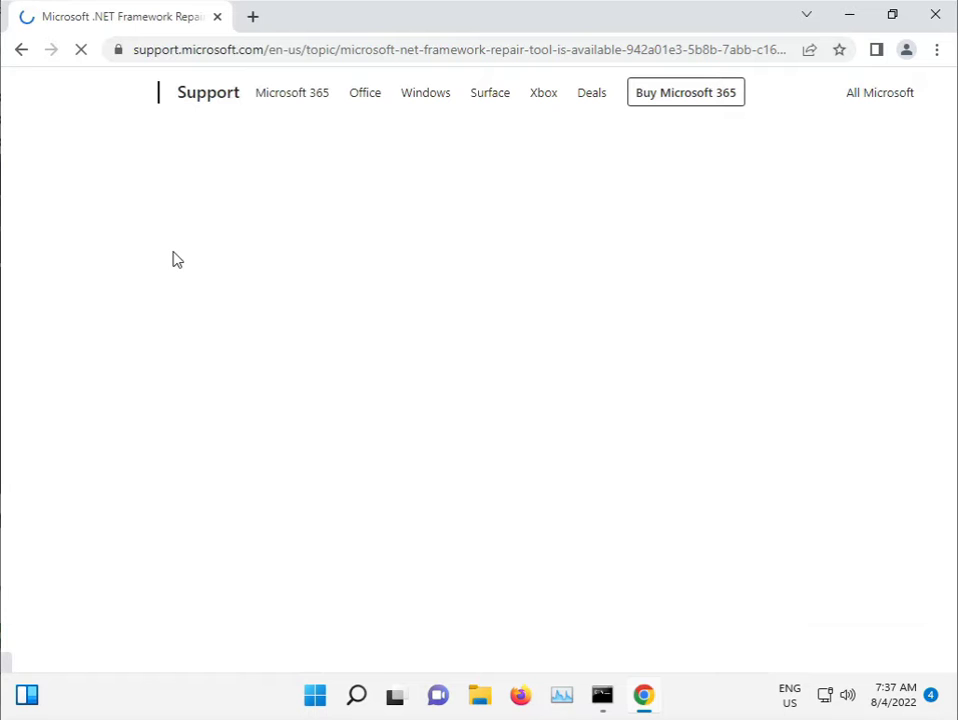
{"action": "scroll", "coordinate": [359, 453], "scroll_direction": "down", "scroll_amount": 5}
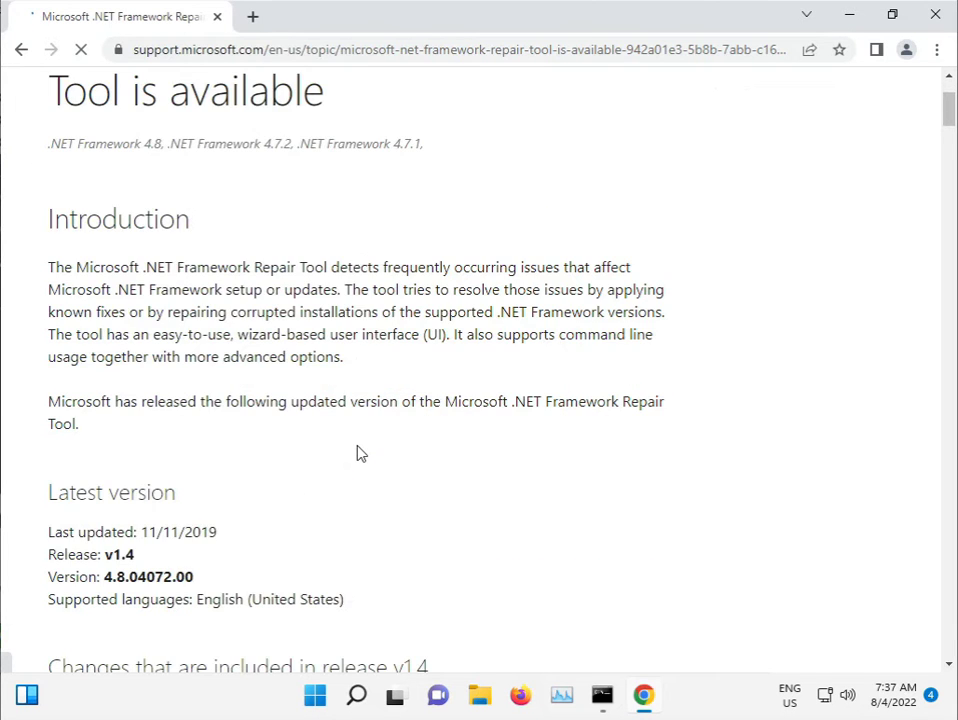
{"action": "scroll", "coordinate": [359, 453], "scroll_direction": "down", "scroll_amount": 5}
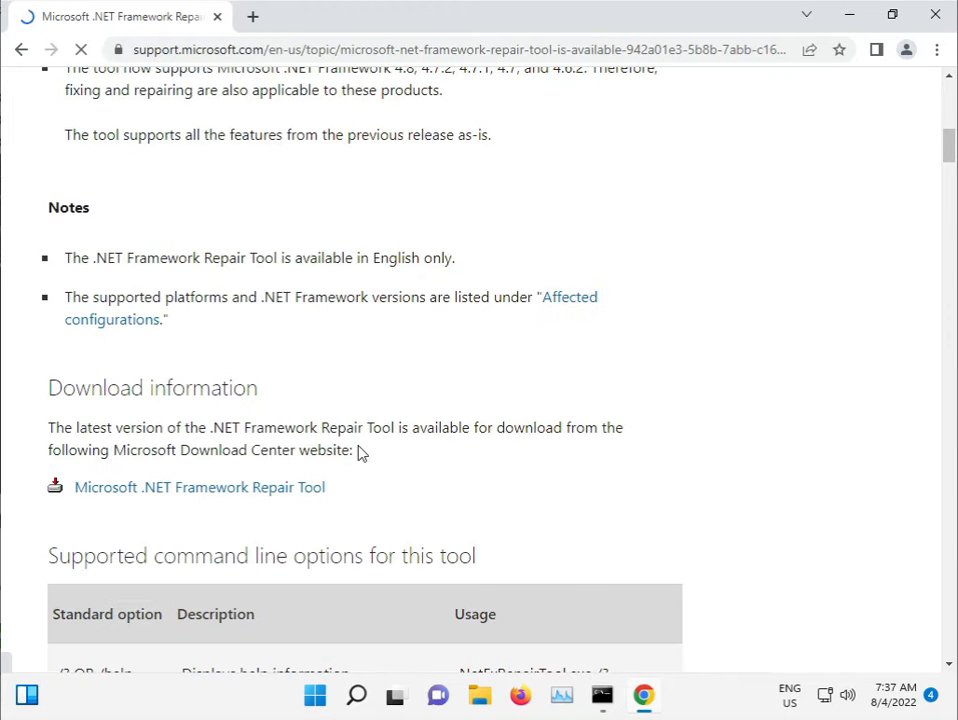
{"action": "scroll", "coordinate": [359, 453], "scroll_direction": "down", "scroll_amount": 8}
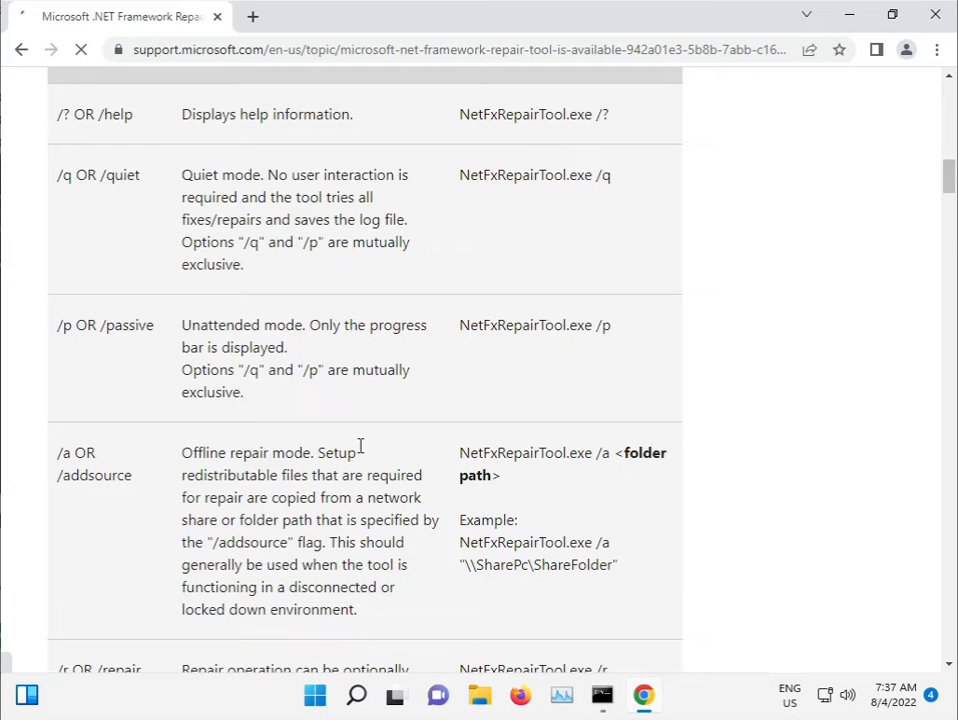
{"action": "scroll", "coordinate": [362, 453], "scroll_direction": "down", "scroll_amount": 10}
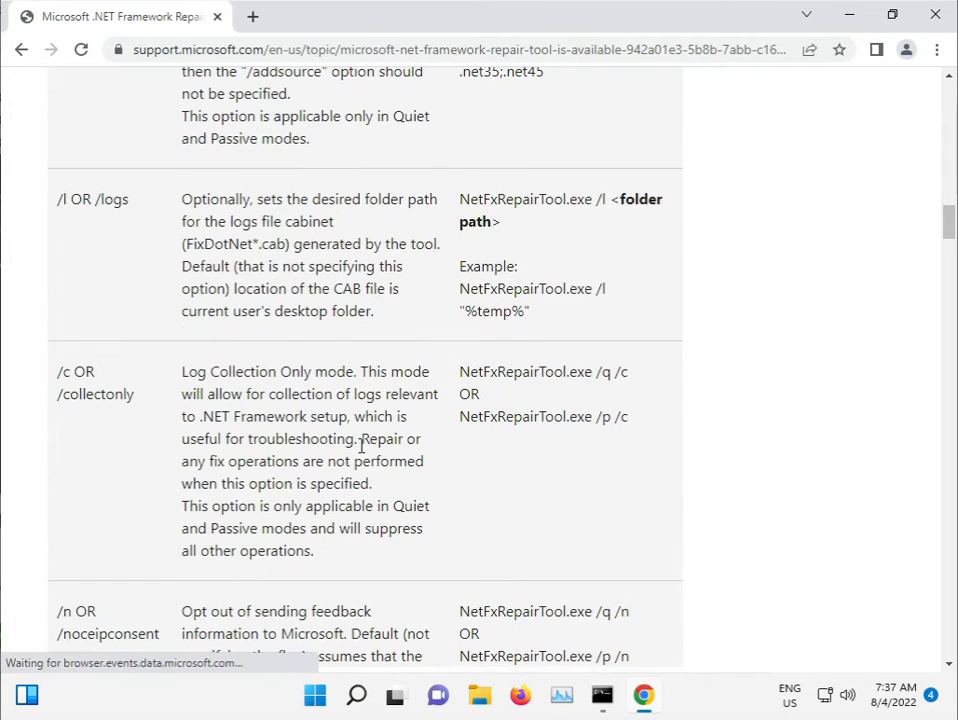
{"action": "scroll", "coordinate": [361, 453], "scroll_direction": "down", "scroll_amount": 6}
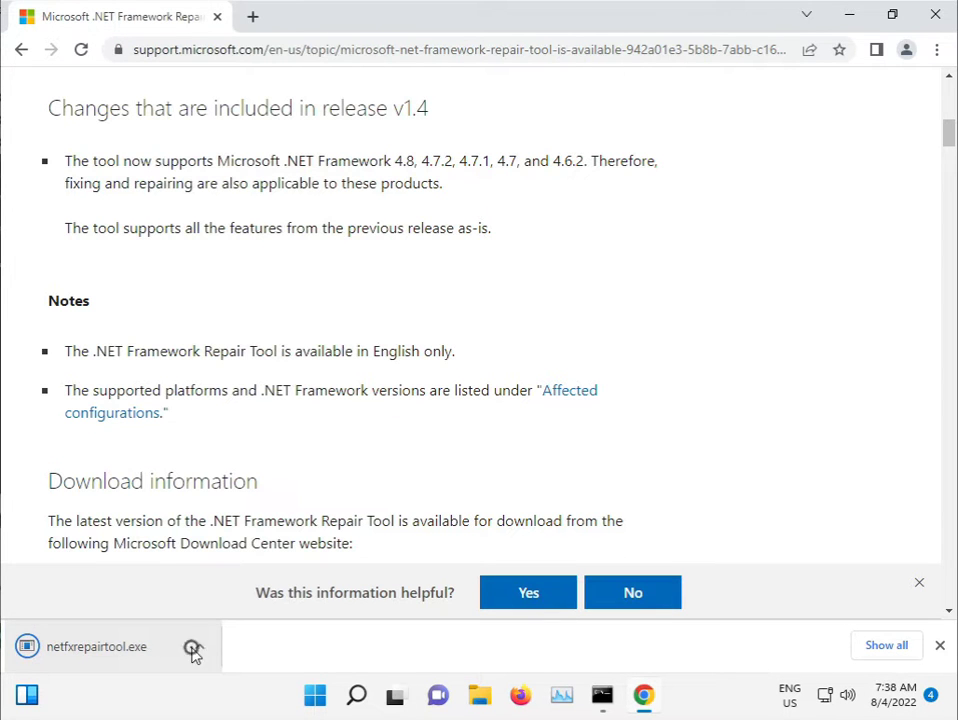
Step: Launch netfxrepairtool.exe from the download, approve UAC, and accept the license terms
{"action": "left_click", "coordinate": [195, 647]}
{"action": "left_click", "coordinate": [246, 524]}
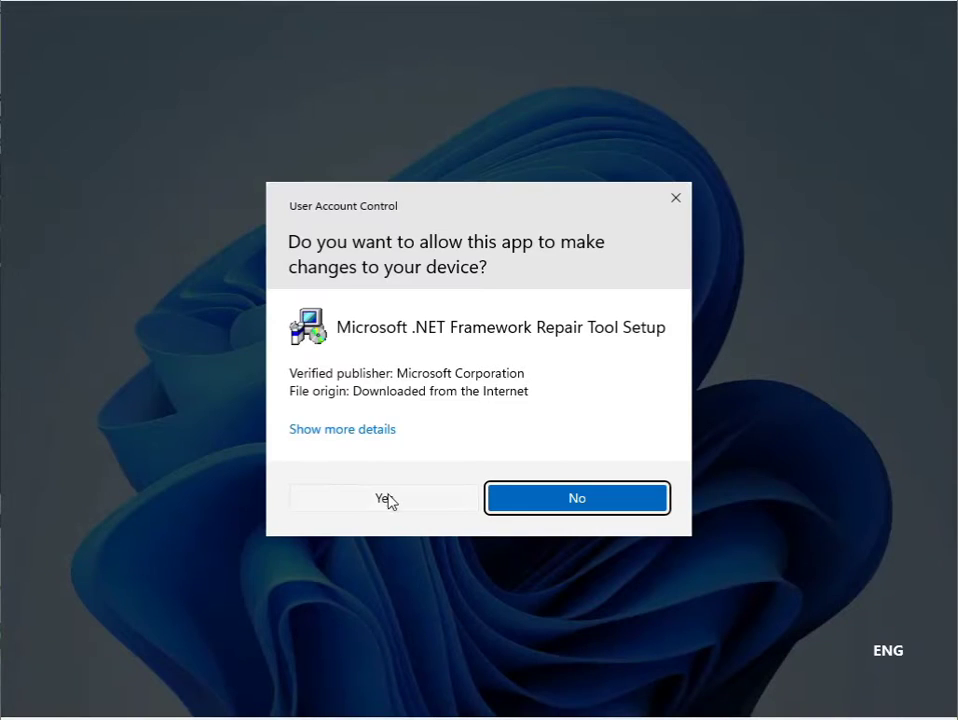
{"action": "left_click", "coordinate": [387, 499]}
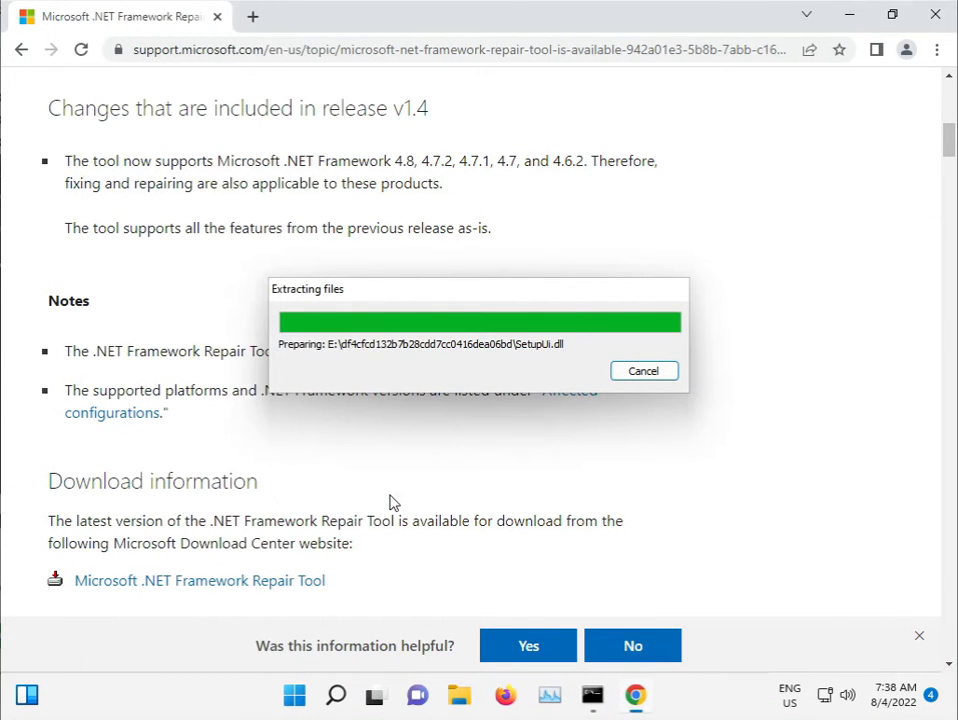
{"action": "left_click", "coordinate": [374, 484]}
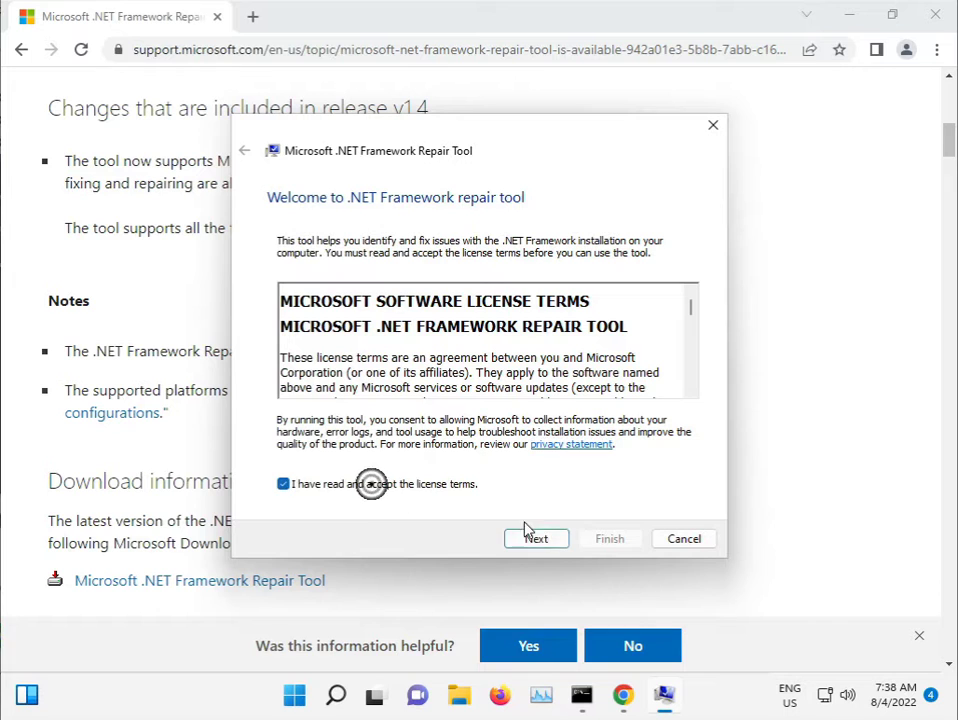
Step: Detect .NET Framework issues, apply the recommended changes, and close the repair tool
{"action": "left_click", "coordinate": [556, 540]}
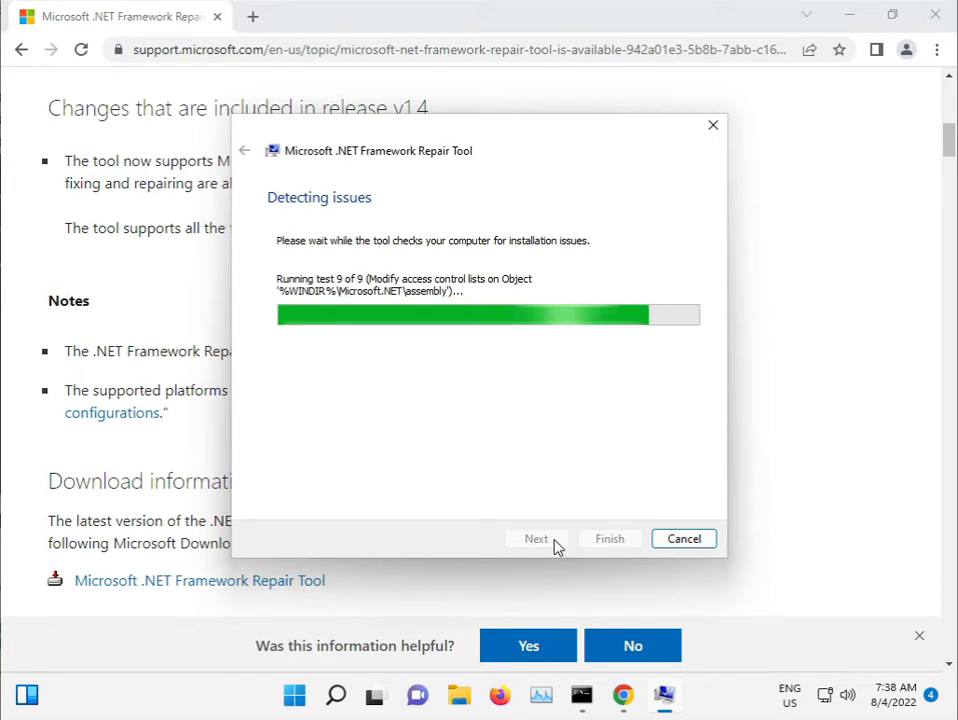
{"action": "left_click", "coordinate": [538, 539]}
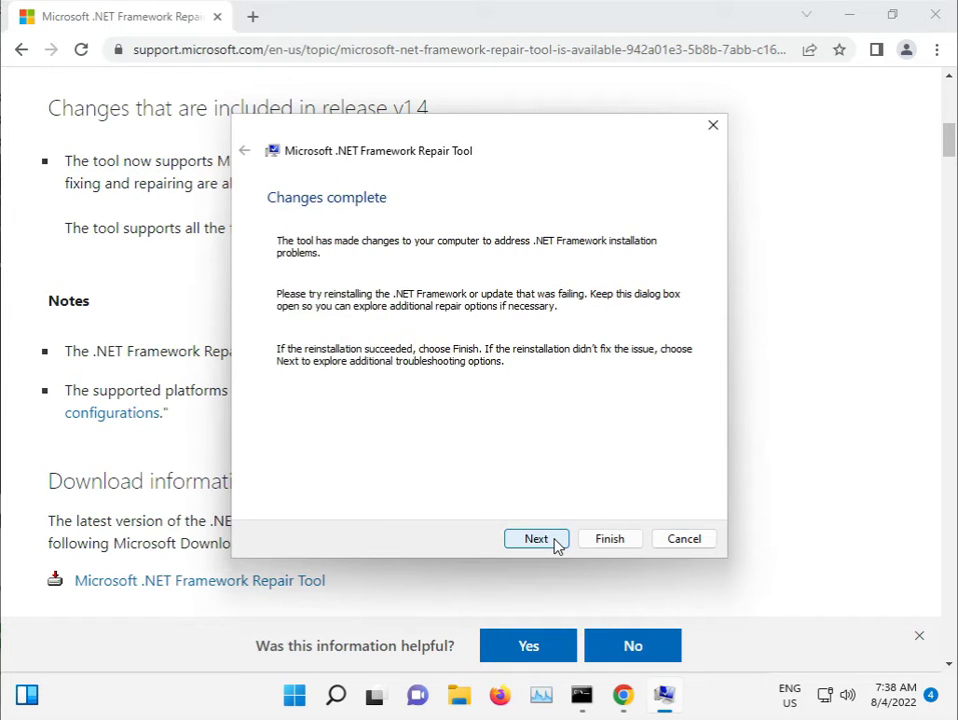
{"action": "left_click", "coordinate": [542, 540]}
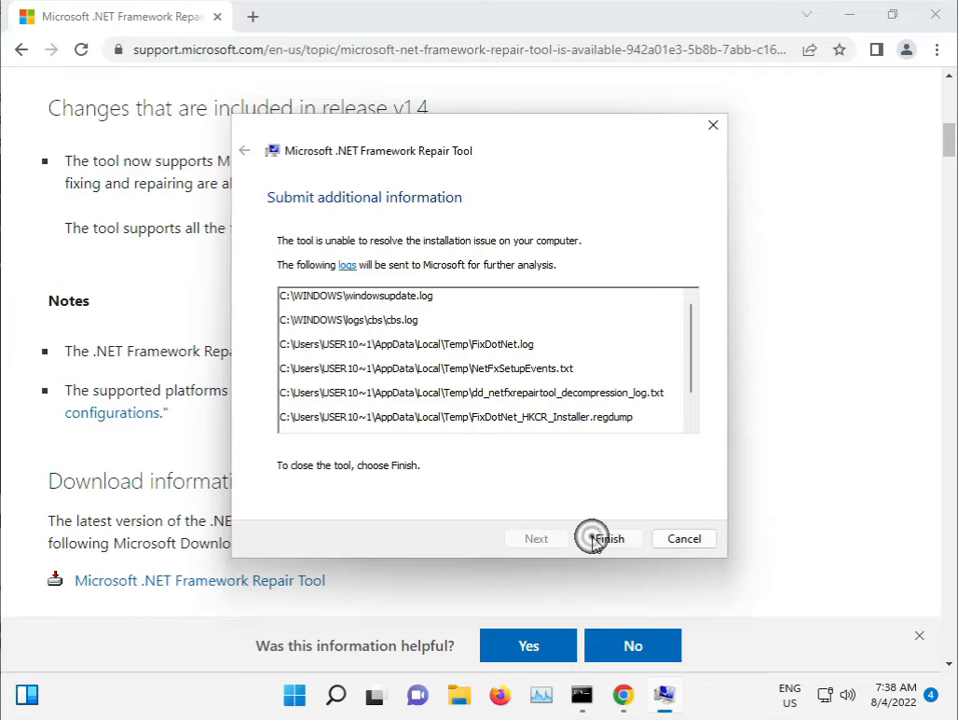
{"action": "left_click", "coordinate": [606, 539]}
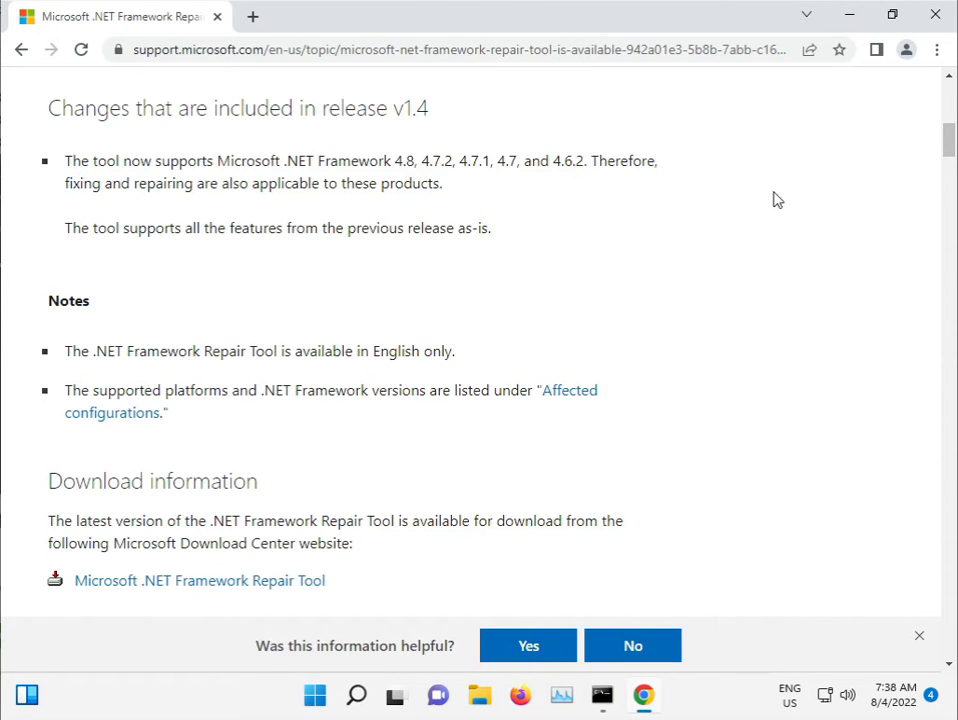
Step: Minimize Chrome and dismiss the Start menu twice to leave the desktop showing
{"action": "left_click", "coordinate": [851, 13]}
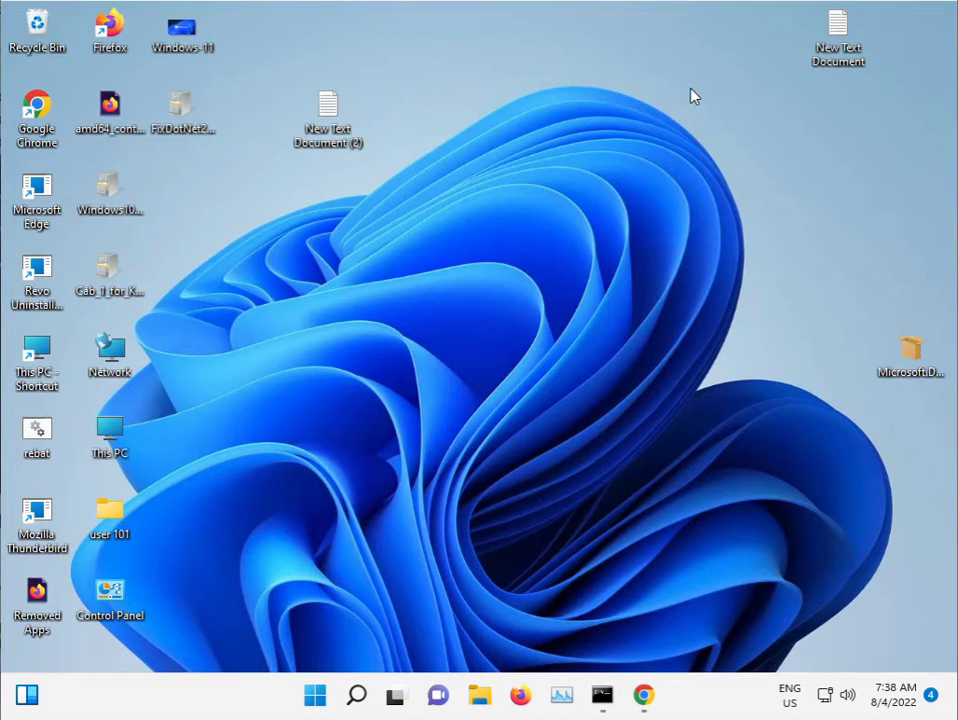
{"action": "left_click", "coordinate": [316, 702]}
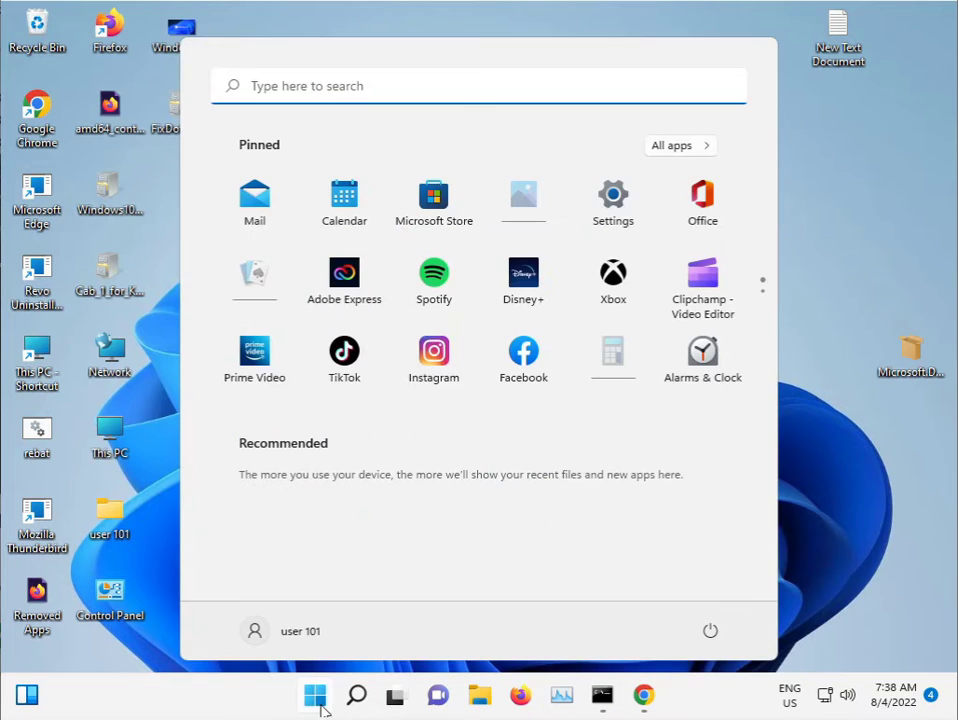
{"action": "left_click", "coordinate": [785, 451]}
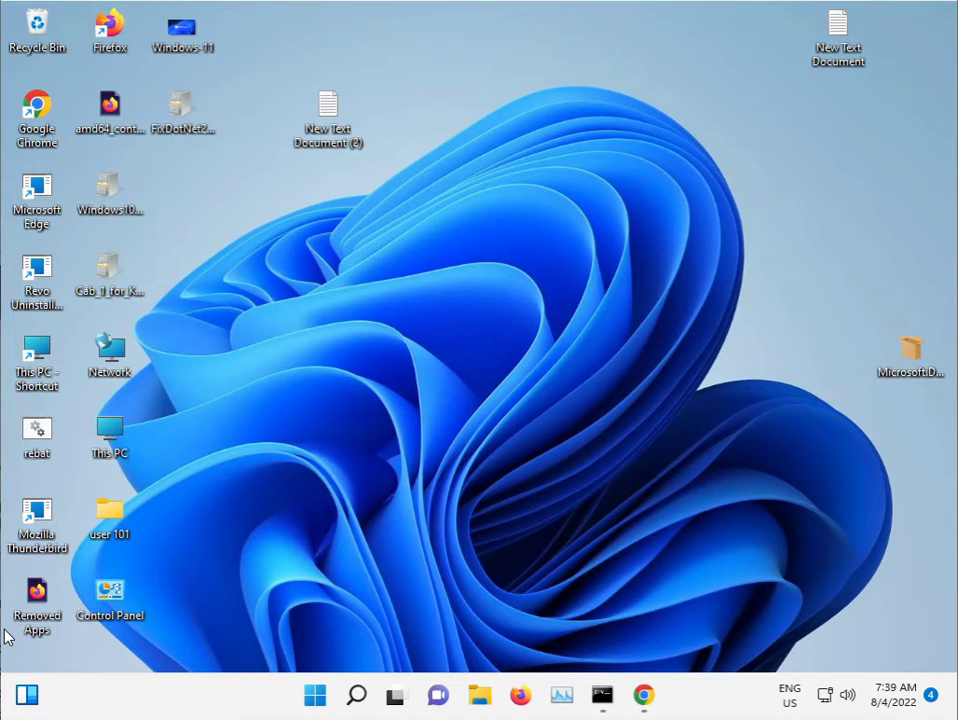
{"action": "left_click", "coordinate": [314, 696]}
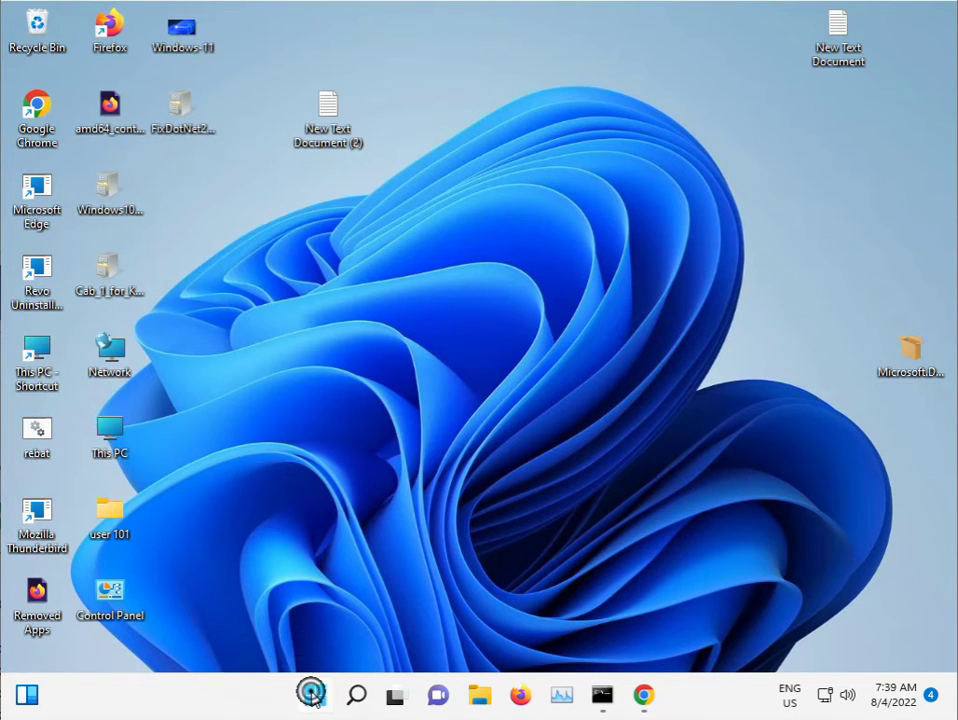
{"action": "left_click", "coordinate": [142, 560]}
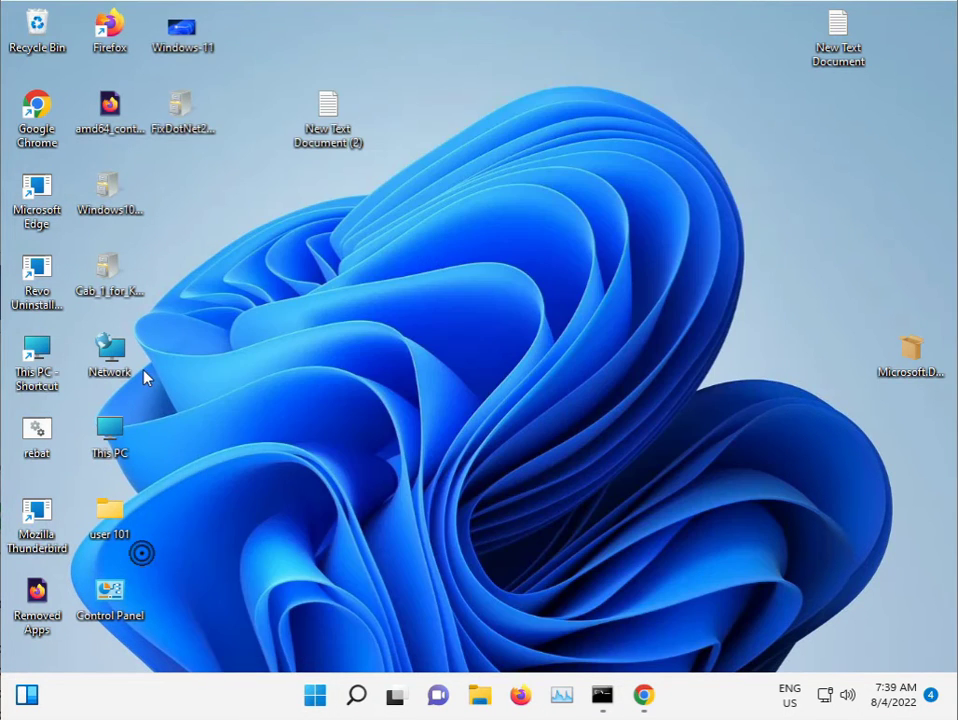
Step: Browse This PC > Local Disk (C:) > Windows > System32 in File Explorer
{"action": "double_click", "coordinate": [45, 348]}
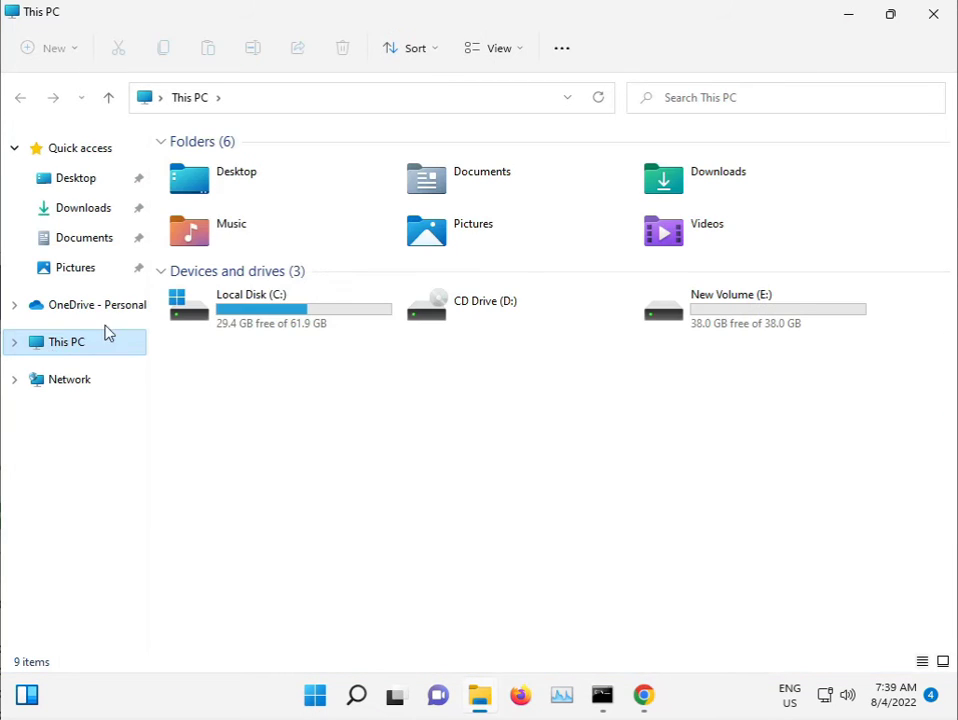
{"action": "double_click", "coordinate": [298, 324]}
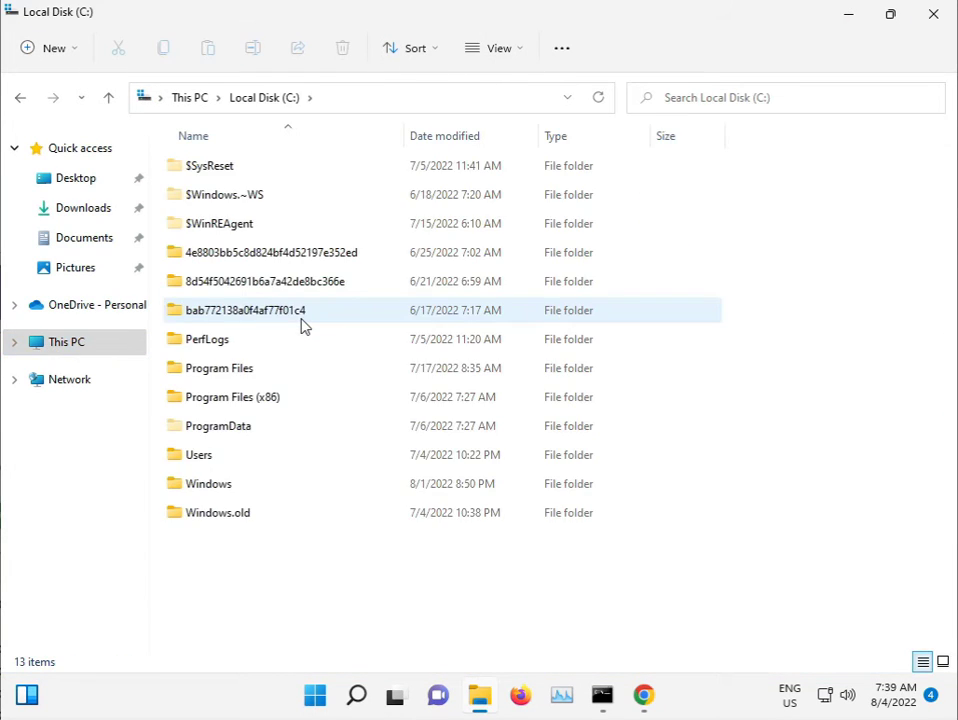
{"action": "double_click", "coordinate": [236, 488]}
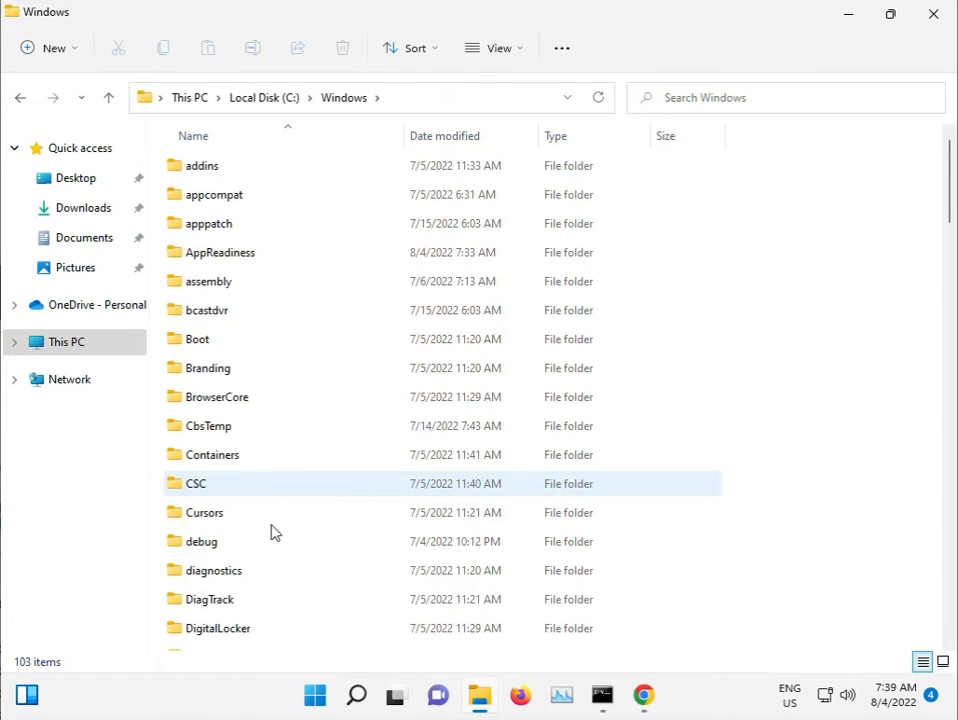
{"action": "scroll", "coordinate": [276, 515], "scroll_direction": "down", "scroll_amount": 5}
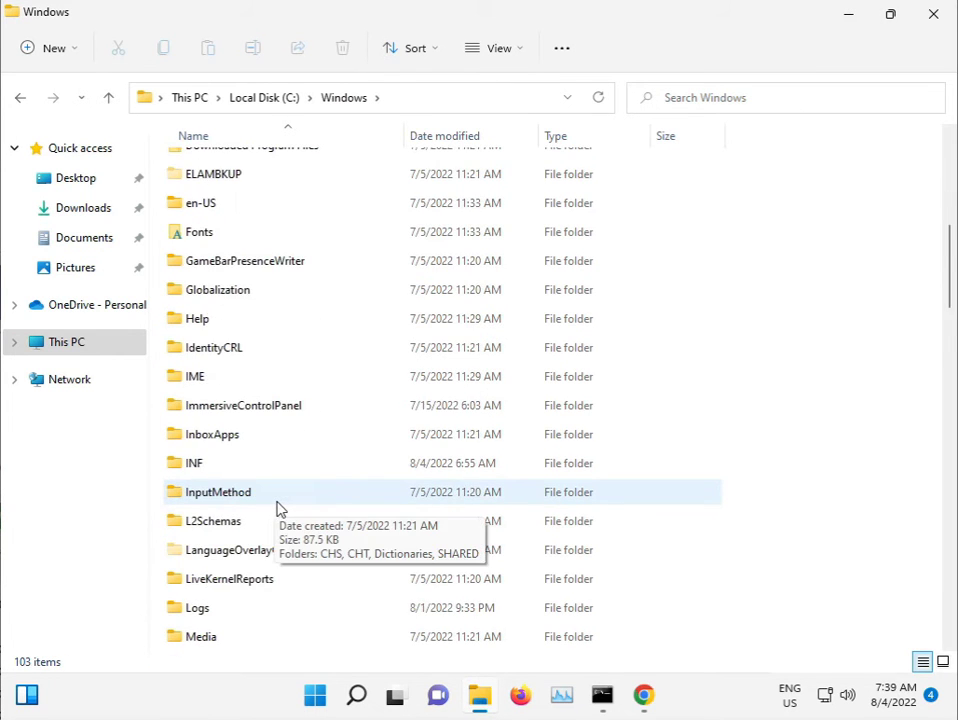
{"action": "scroll", "coordinate": [279, 510], "scroll_direction": "down", "scroll_amount": 5}
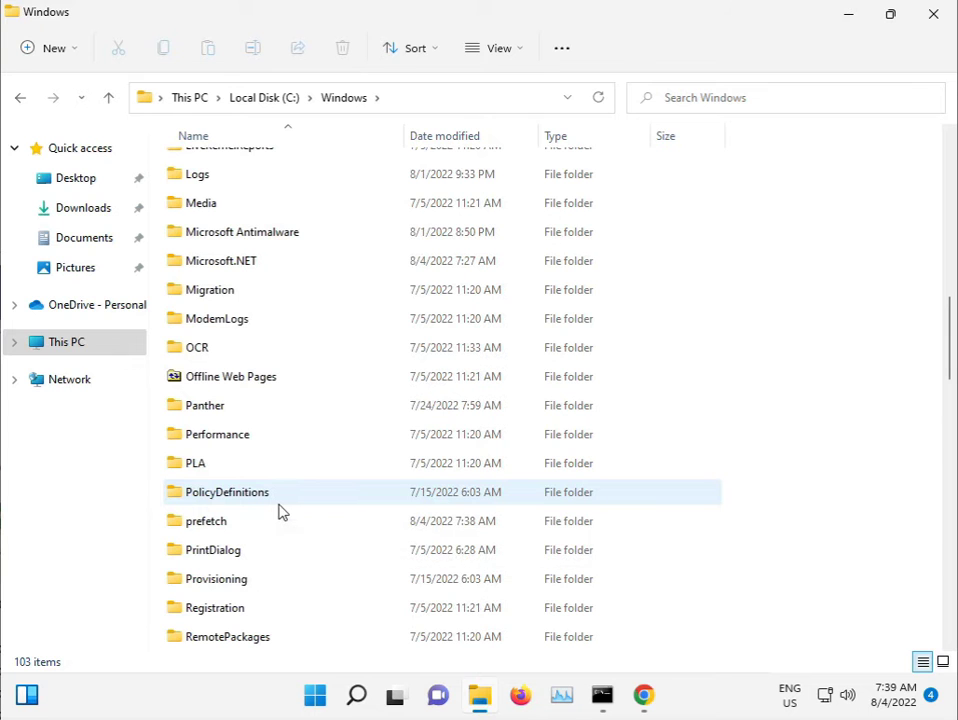
{"action": "scroll", "coordinate": [280, 512], "scroll_direction": "down", "scroll_amount": 9}
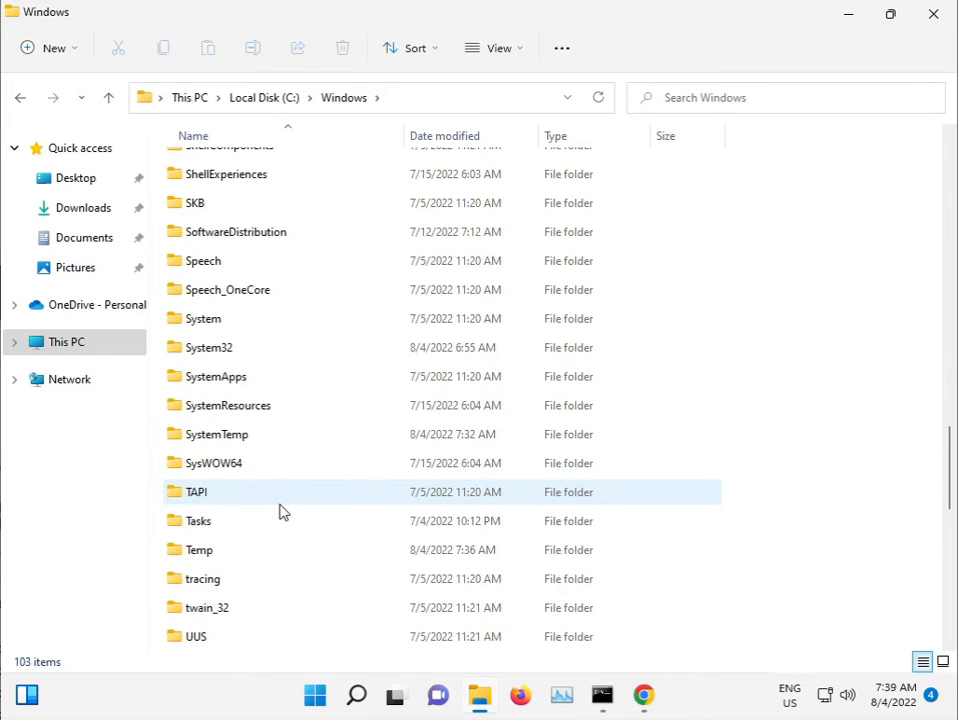
{"action": "double_click", "coordinate": [221, 350]}
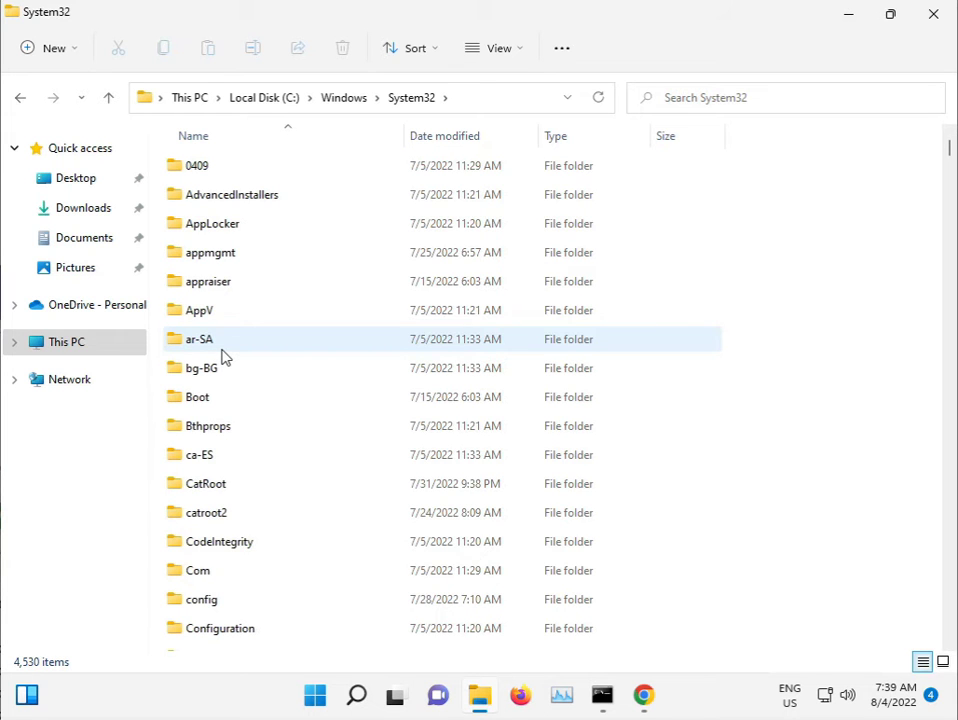
Step: Open catroot2 and permanently delete all its items with admin permission, skipping in-use files
{"action": "double_click", "coordinate": [240, 510]}
{"action": "left_click_drag", "start_coordinate": [244, 443], "coordinate": [256, 170]}
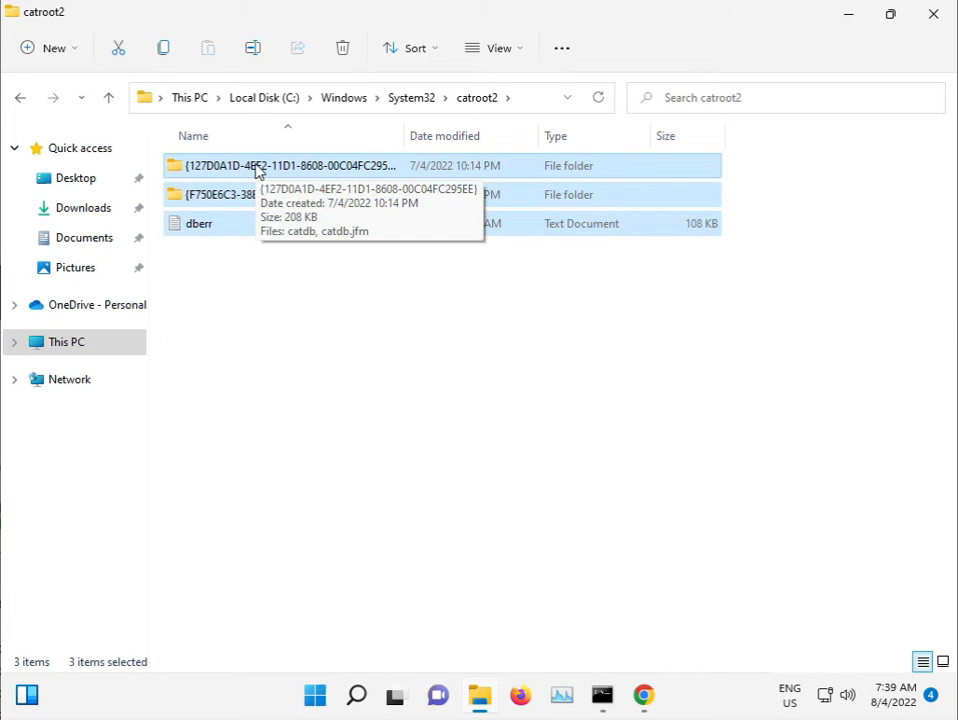
{"action": "key", "text": "shift+Delete"}
{"action": "key", "text": "Return"}
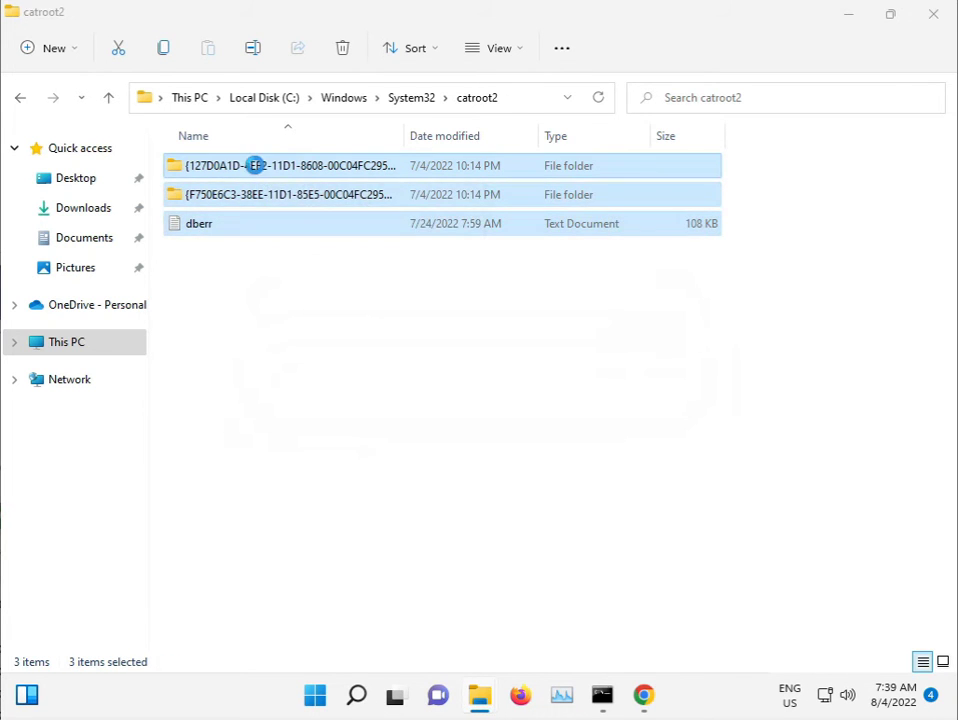
{"action": "left_click", "coordinate": [252, 220]}
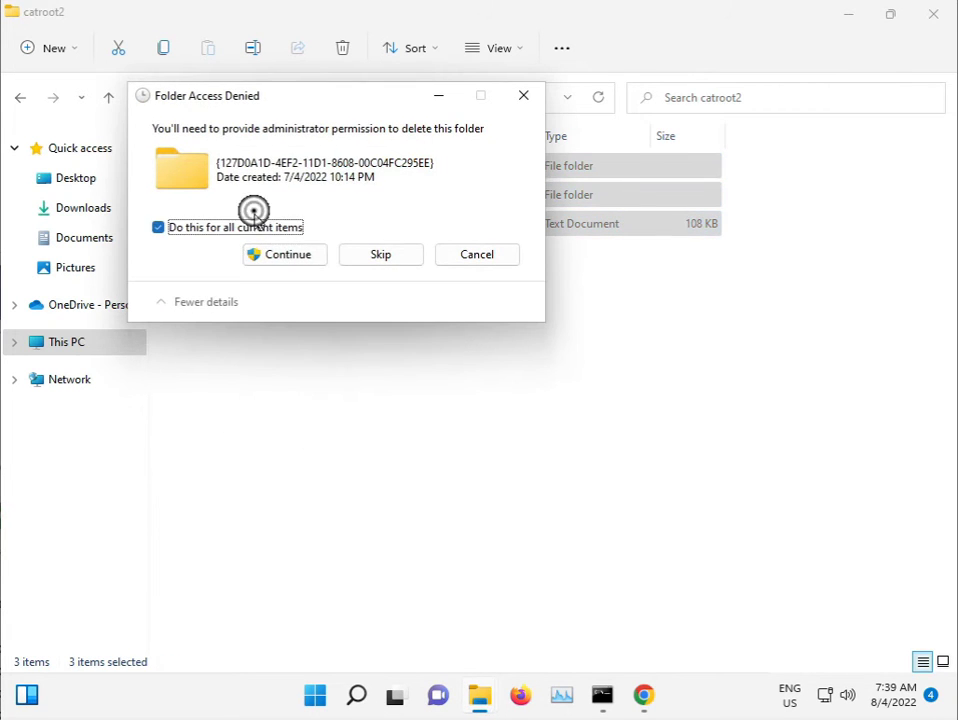
{"action": "left_click", "coordinate": [294, 246]}
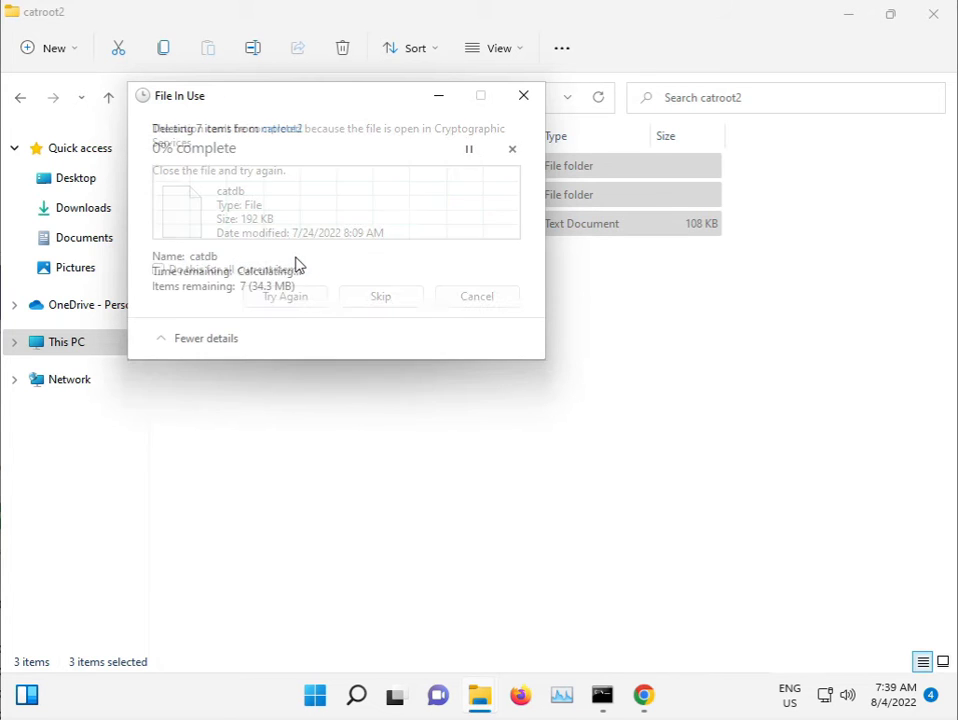
{"action": "left_click", "coordinate": [359, 297]}
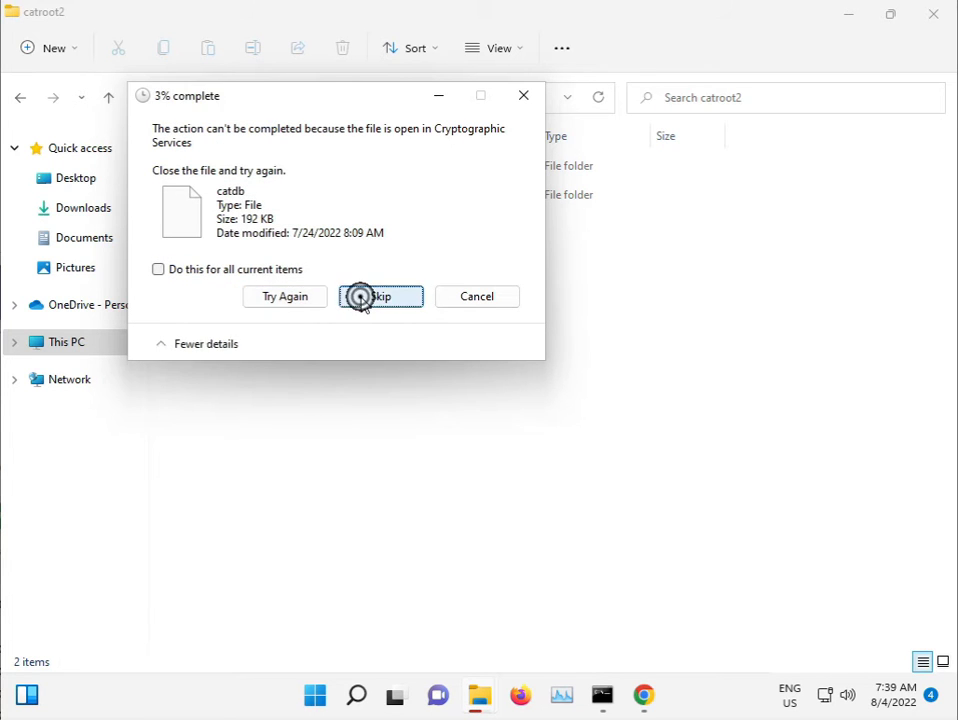
{"action": "left_click", "coordinate": [259, 273]}
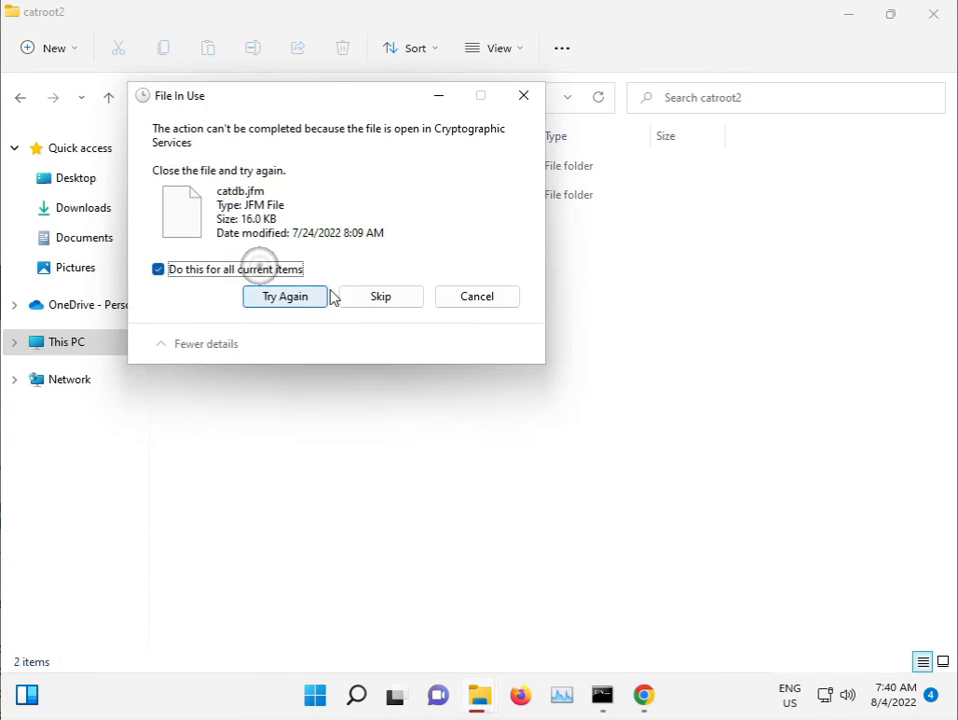
{"action": "left_click", "coordinate": [361, 299]}
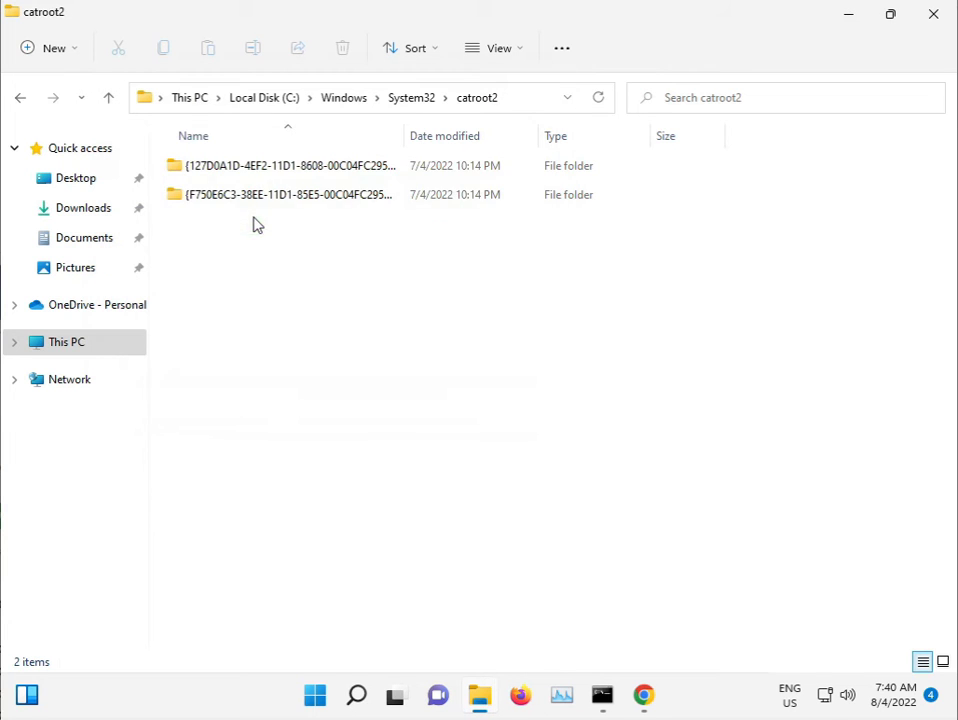
Step: Go up to System32 and browse its files by type-ahead (d2d1, sam, sce, sdi, securityhealthh)
{"action": "left_click", "coordinate": [411, 98]}
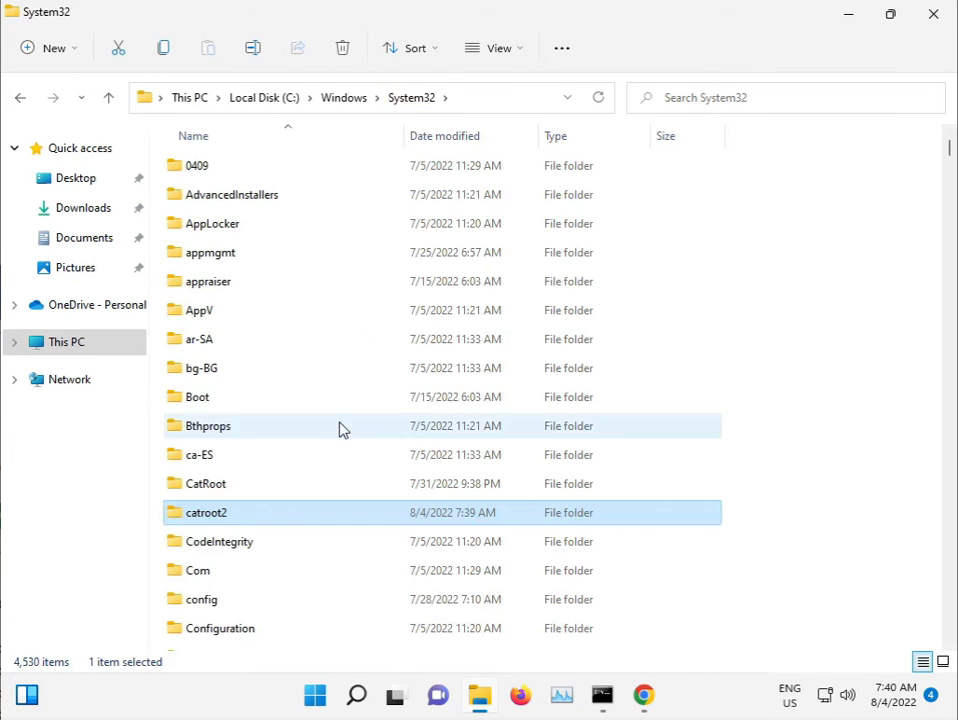
{"action": "mouse_move", "coordinate": [335, 463]}
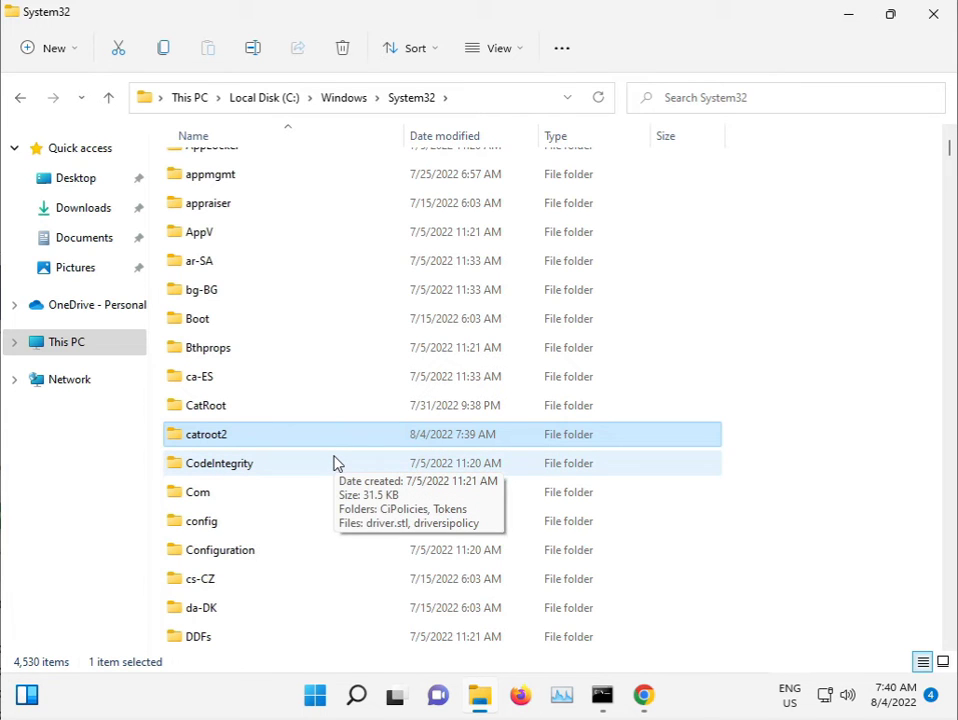
{"action": "scroll", "coordinate": [335, 463], "scroll_direction": "down", "scroll_amount": 1}
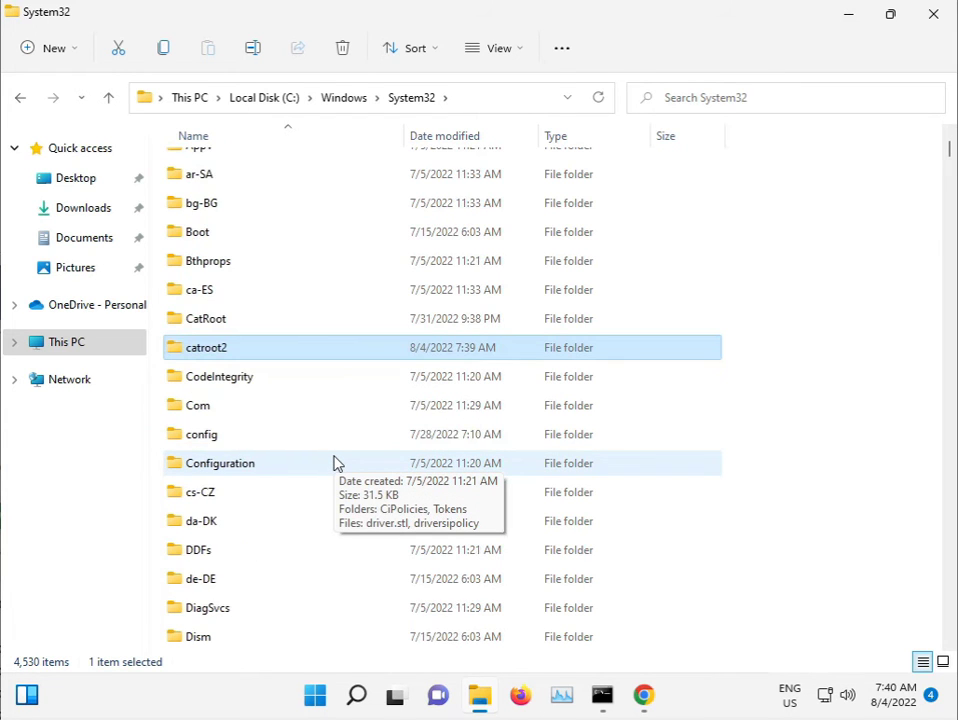
{"action": "scroll", "coordinate": [335, 463], "scroll_direction": "down", "scroll_amount": 13}
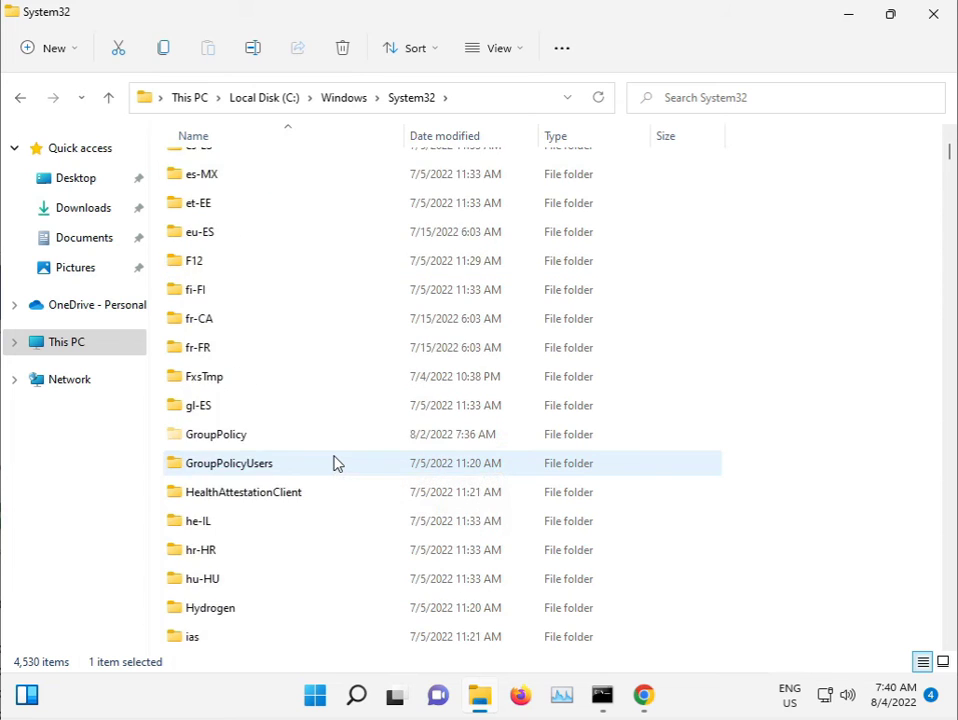
{"action": "scroll", "coordinate": [335, 463], "scroll_direction": "down", "scroll_amount": 9}
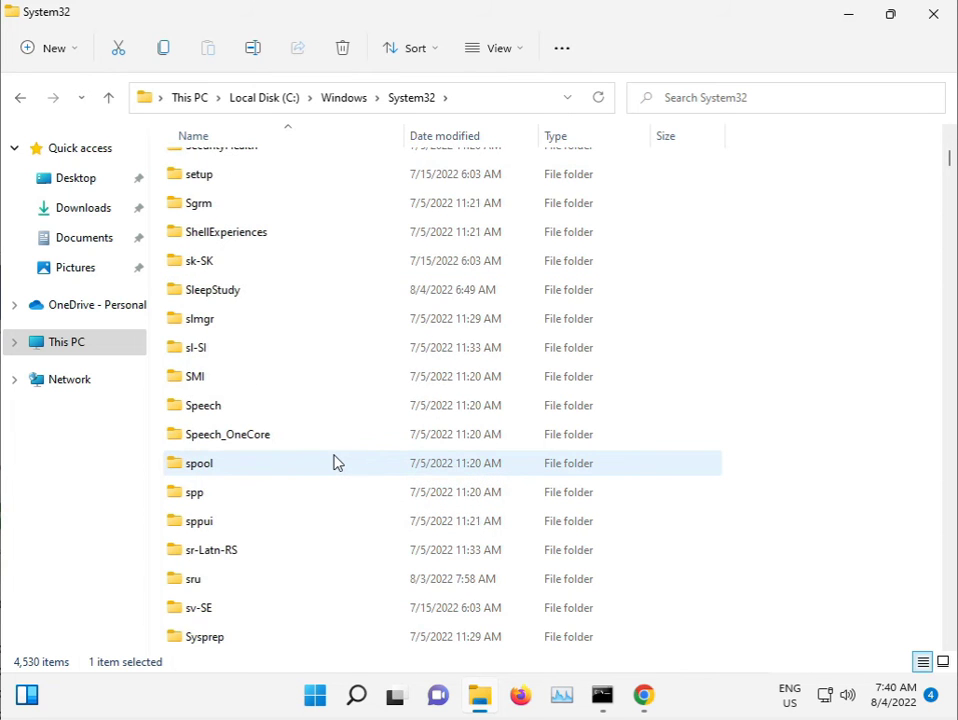
{"action": "scroll", "coordinate": [335, 463], "scroll_direction": "down", "scroll_amount": 2}
{"action": "scroll", "coordinate": [335, 463], "scroll_direction": "up", "scroll_amount": 4}
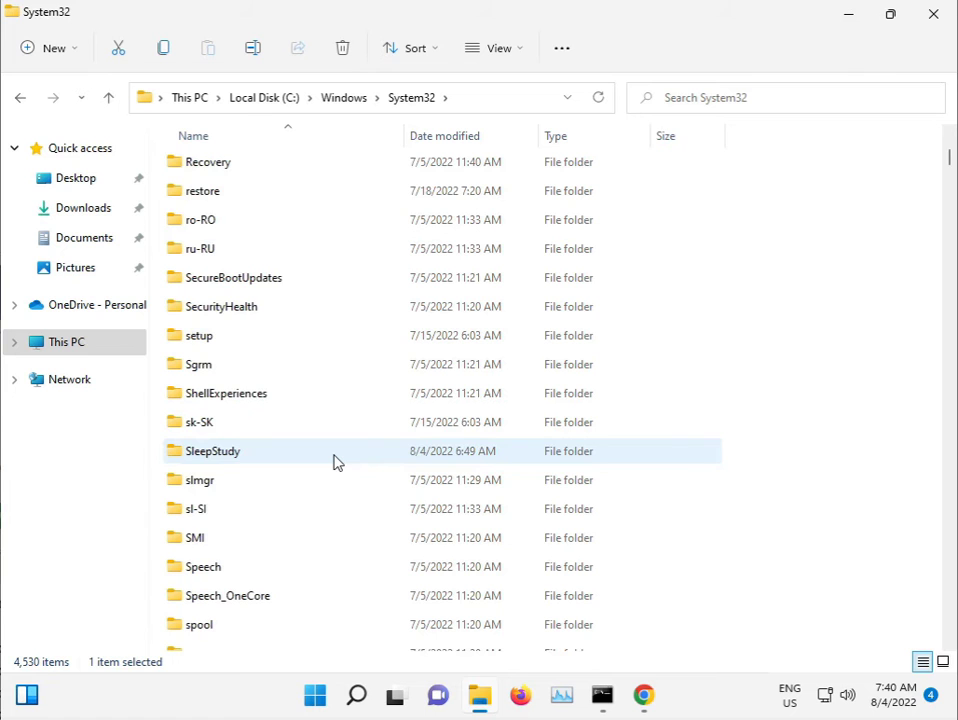
{"action": "scroll", "coordinate": [334, 456], "scroll_direction": "down", "scroll_amount": 1}
{"action": "left_click", "coordinate": [331, 460]}
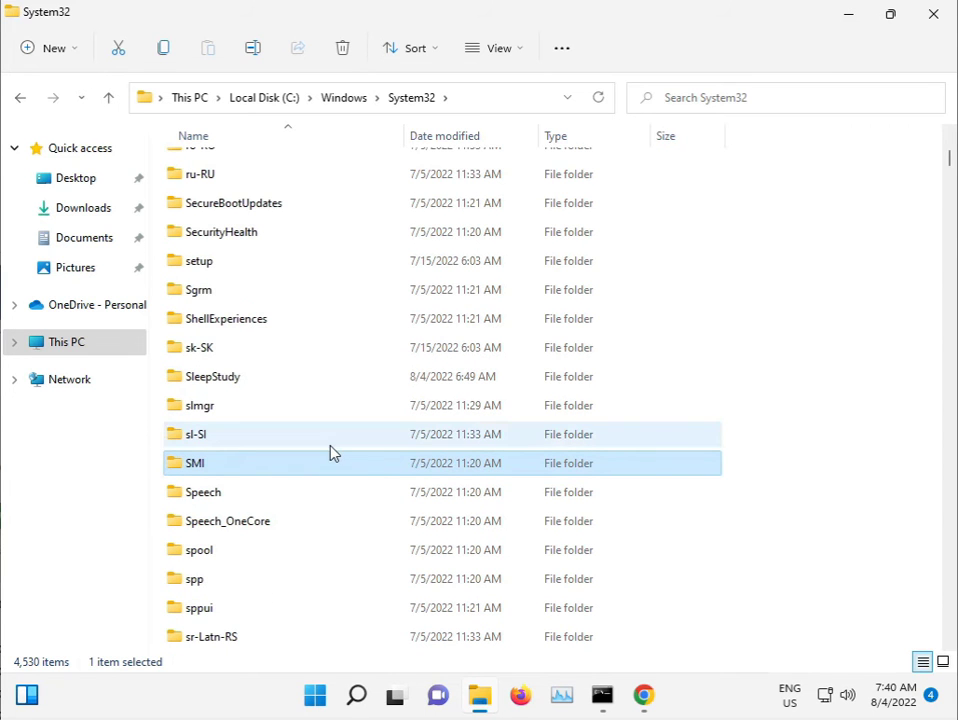
{"action": "type", "text": "d2d1"}
{"action": "key", "text": "Down"}
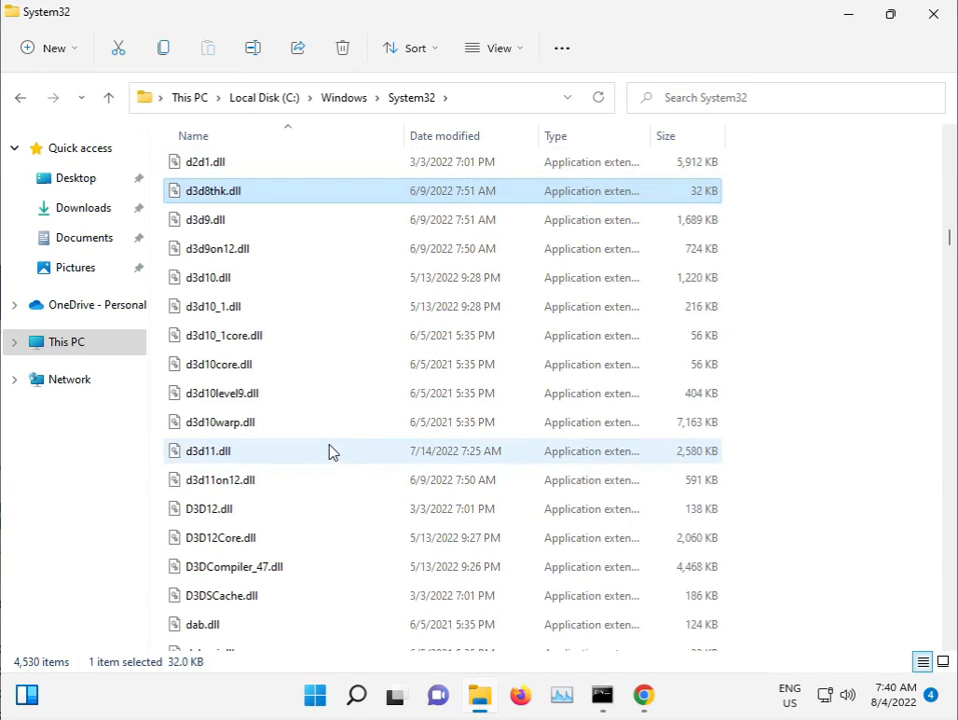
{"action": "type", "text": "sam"}
{"action": "key", "text": "Down"}
{"action": "key", "text": "Down"}
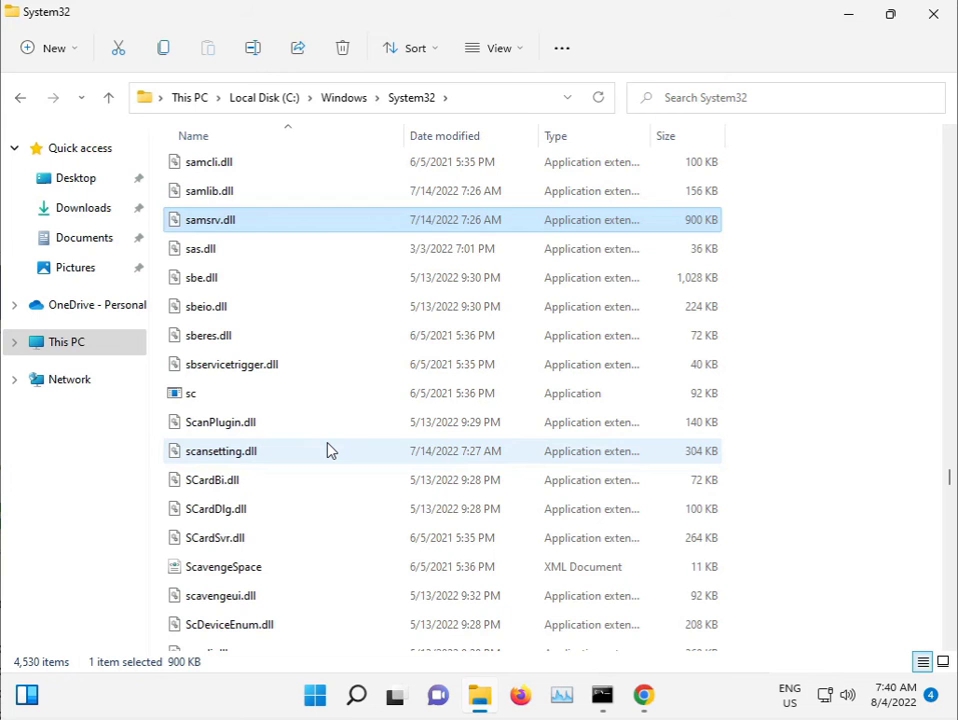
{"action": "key", "text": "Down"}
{"action": "key", "text": "Down"}
{"action": "type", "text": "sce"}
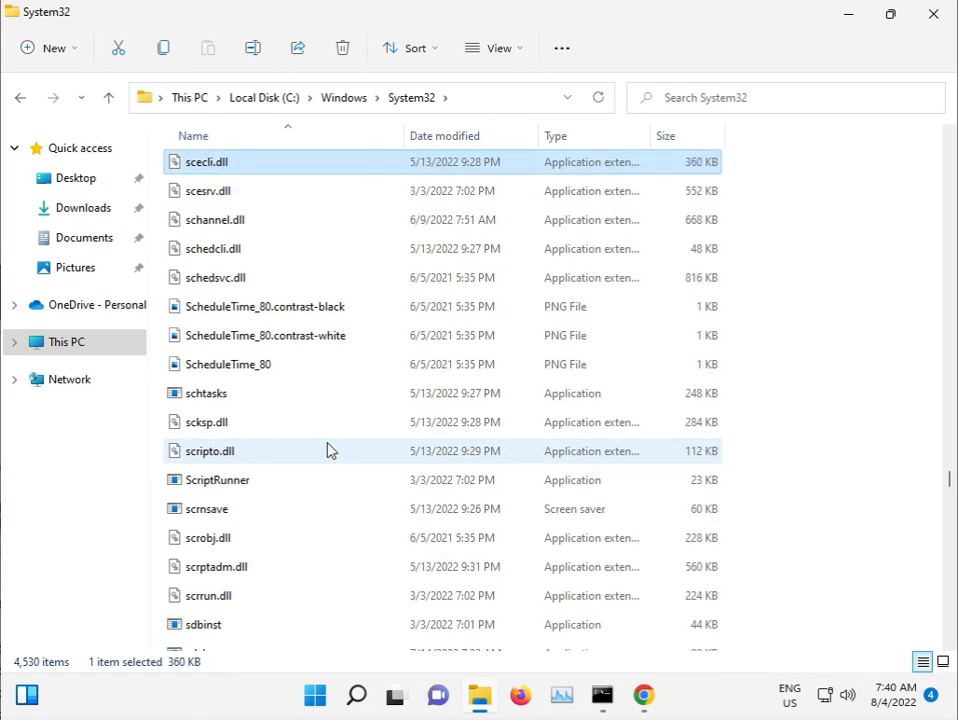
{"action": "key", "text": "Down"}
{"action": "key", "text": "Down"}
{"action": "key", "text": "Down"}
{"action": "type", "text": "sdi"}
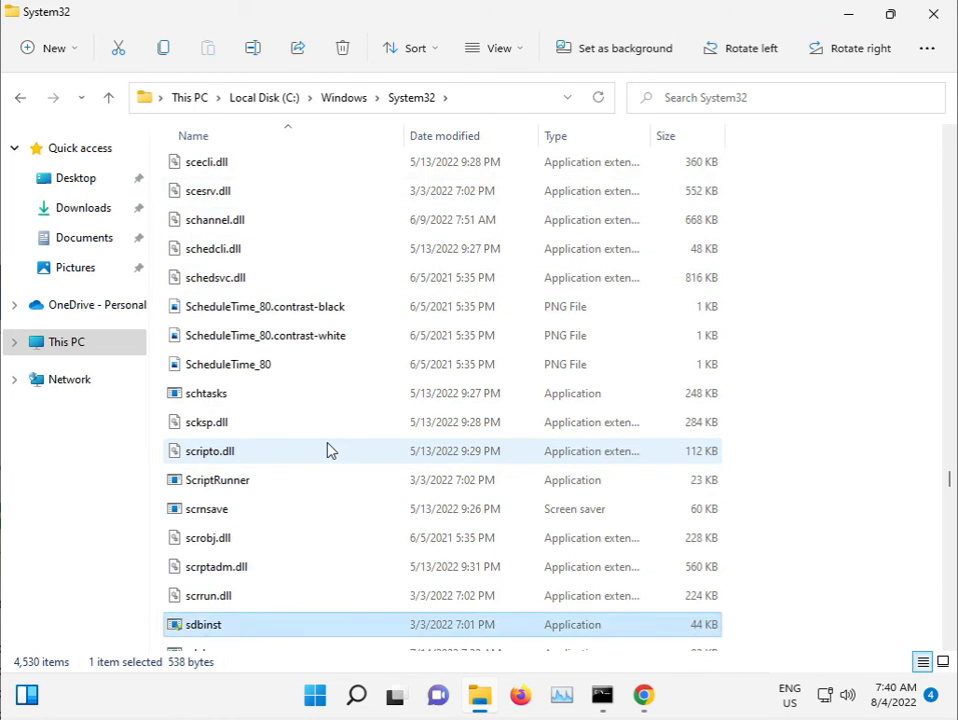
{"action": "key", "text": "Down"}
{"action": "type", "text": "securityhealthh"}
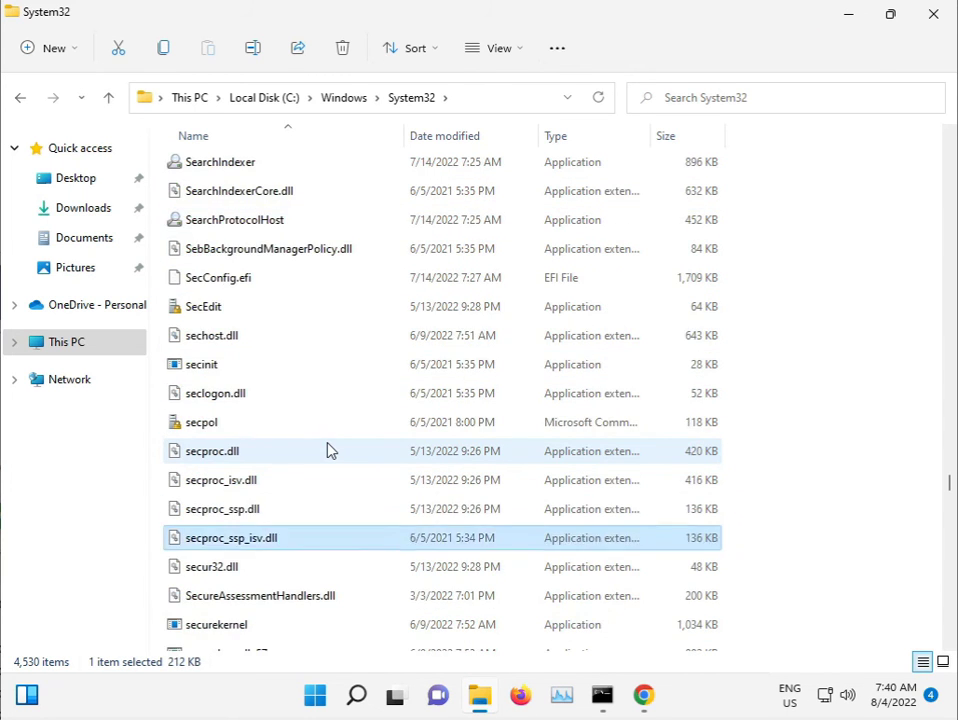
{"action": "key", "text": "Down"}
{"action": "key", "text": "Down"}
{"action": "key", "text": "Down"}
{"action": "key", "text": "Down"}
{"action": "key", "text": "Down"}
{"action": "key", "text": "Down"}
{"action": "key", "text": "Down"}
{"action": "key", "text": "Down"}
{"action": "key", "text": "Down"}
{"action": "key", "text": "Down"}
{"action": "key", "text": "Down"}
{"action": "key", "text": "Down"}
{"action": "key", "text": "Down"}
{"action": "key", "text": "Down"}
{"action": "key", "text": "Down"}
{"action": "key", "text": "Down"}
{"action": "key", "text": "Down"}
{"action": "key", "text": "Down"}
{"action": "key", "text": "Down"}
{"action": "key", "text": "Down"}
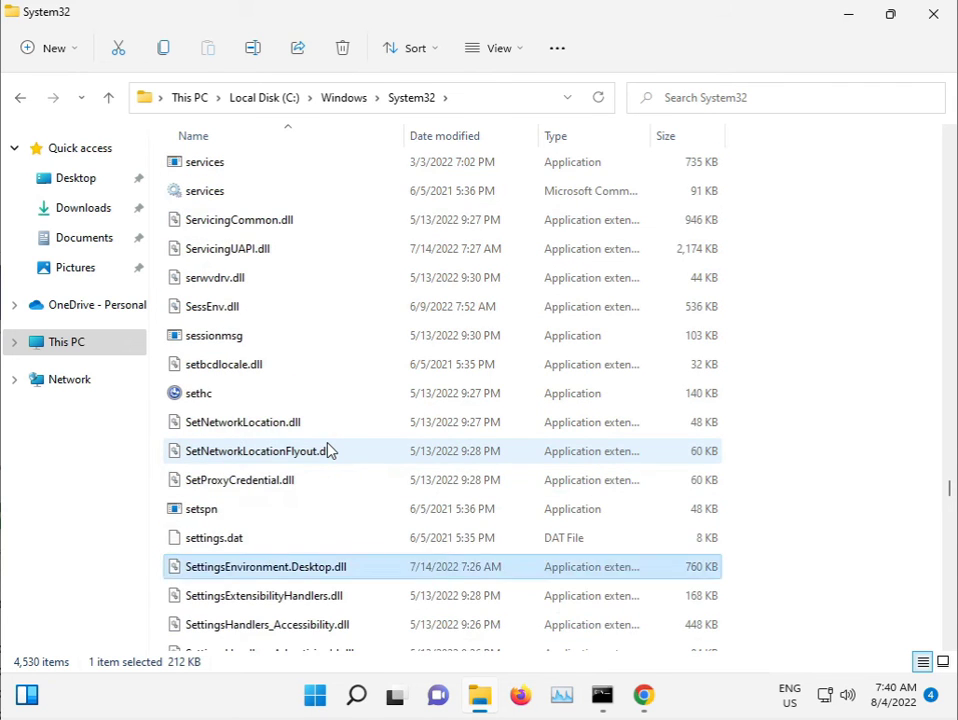
{"action": "key", "text": "Down"}
{"action": "key", "text": "Down"}
{"action": "key", "text": "Down"}
{"action": "key", "text": "Down"}
{"action": "key", "text": "Down"}
{"action": "key", "text": "Down"}
{"action": "key", "text": "Down"}
{"action": "key", "text": "Down"}
{"action": "key", "text": "Down"}
{"action": "key", "text": "Down"}
{"action": "key", "text": "Down"}
{"action": "key", "text": "Down"}
{"action": "key", "text": "Down"}
{"action": "key", "text": "Down"}
{"action": "key", "text": "Down"}
{"action": "key", "text": "Down"}
{"action": "key", "text": "Down"}
{"action": "key", "text": "Down"}
{"action": "key", "text": "Down"}
{"action": "key", "text": "Down"}
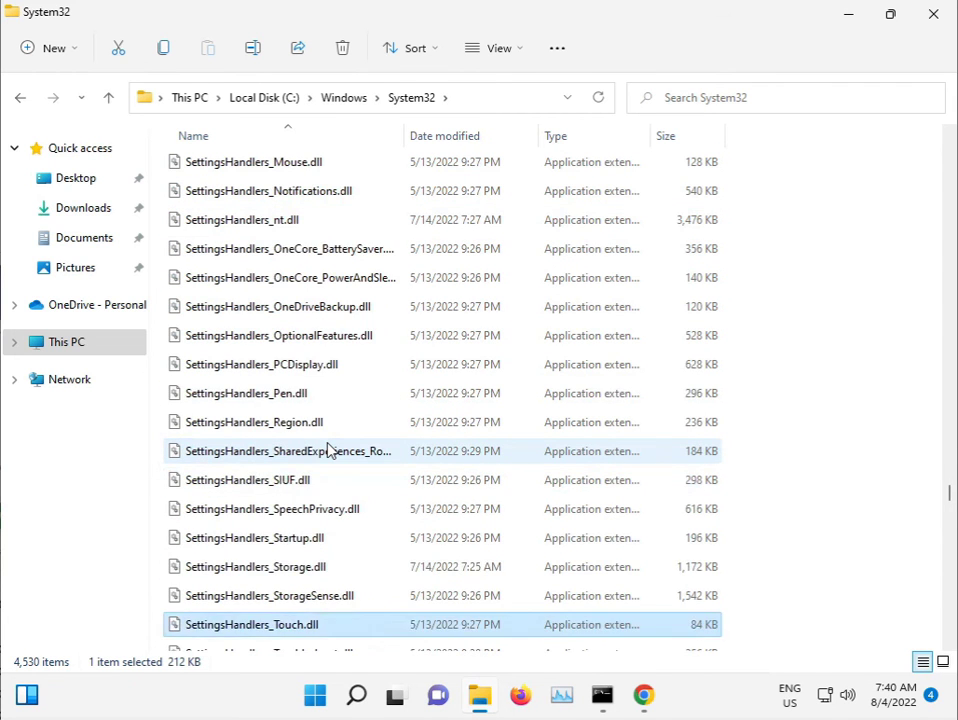
{"action": "key", "text": "Down"}
{"action": "key", "text": "Down"}
{"action": "key", "text": "Down"}
{"action": "key", "text": "Down"}
{"action": "key", "text": "Down"}
{"action": "key", "text": "Down"}
{"action": "key", "text": "Down"}
{"action": "key", "text": "Down"}
{"action": "key", "text": "Down"}
{"action": "key", "text": "Down"}
{"action": "key", "text": "Down"}
{"action": "key", "text": "Down"}
{"action": "key", "text": "Down"}
Step: Return up to C:\Windows and scroll its folder list back to SoftwareDistribution
{"action": "left_click", "coordinate": [350, 97]}
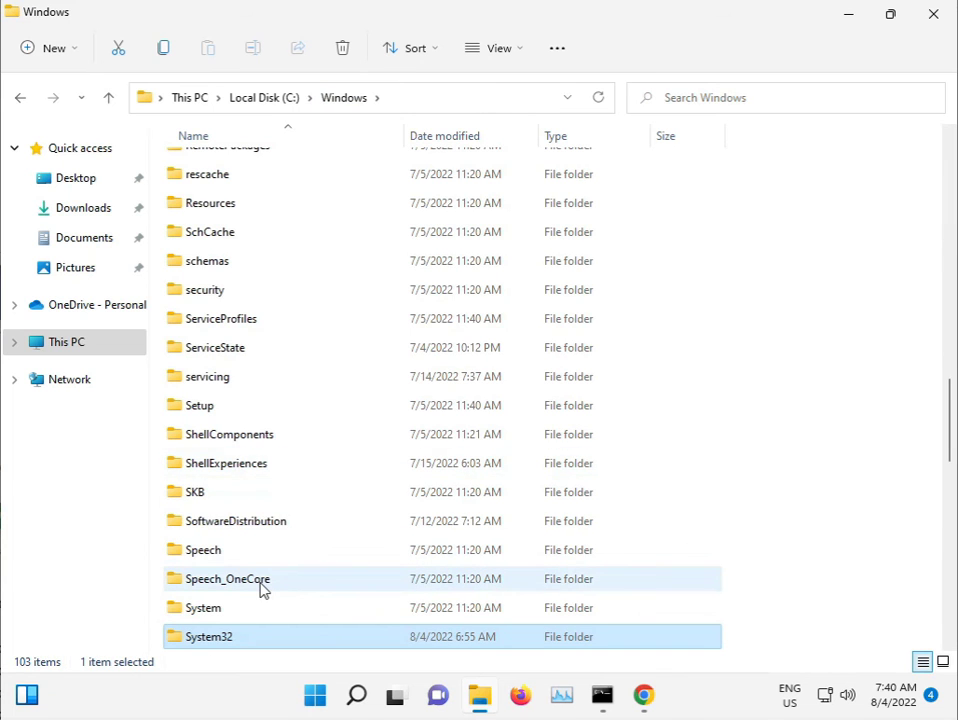
{"action": "mouse_move", "coordinate": [262, 589]}
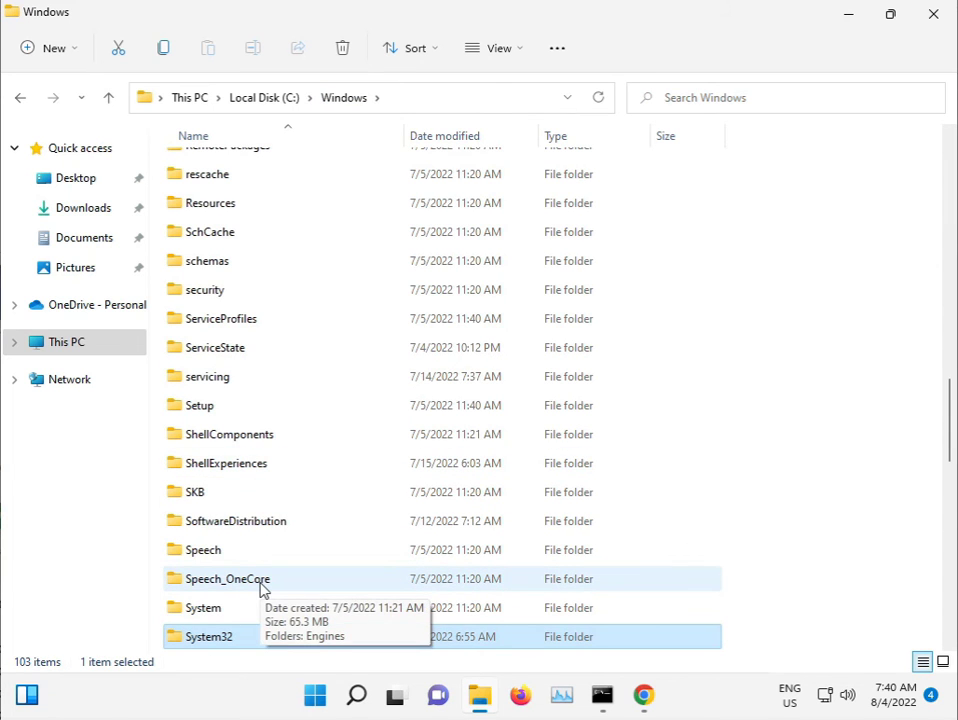
{"action": "key", "text": "Down"}
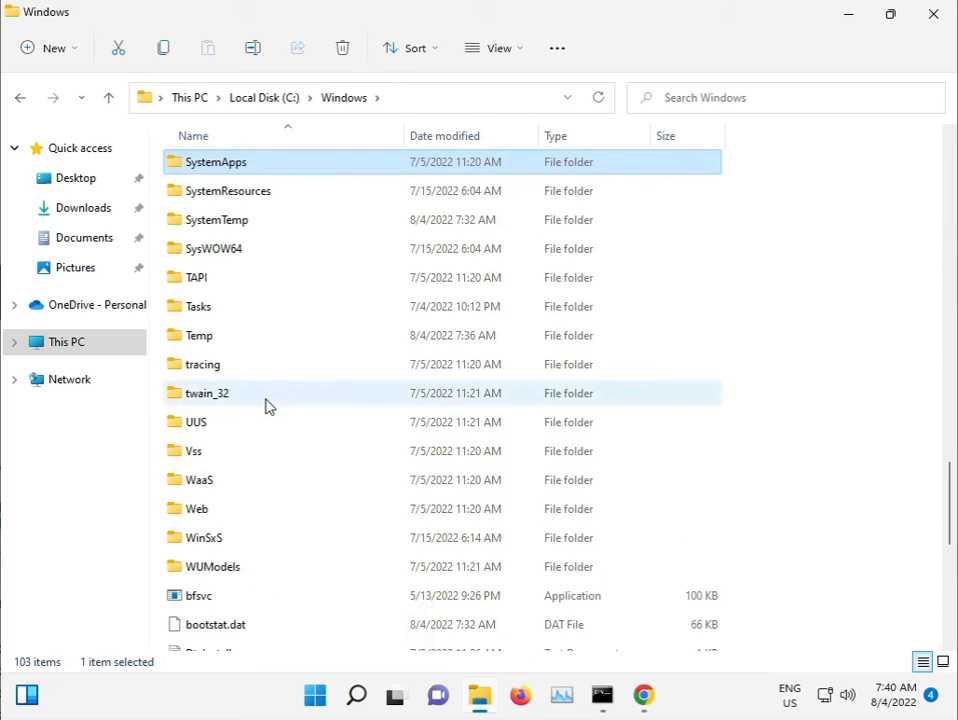
{"action": "key", "text": "Down"}
{"action": "key", "text": "Down"}
{"action": "key", "text": "Down"}
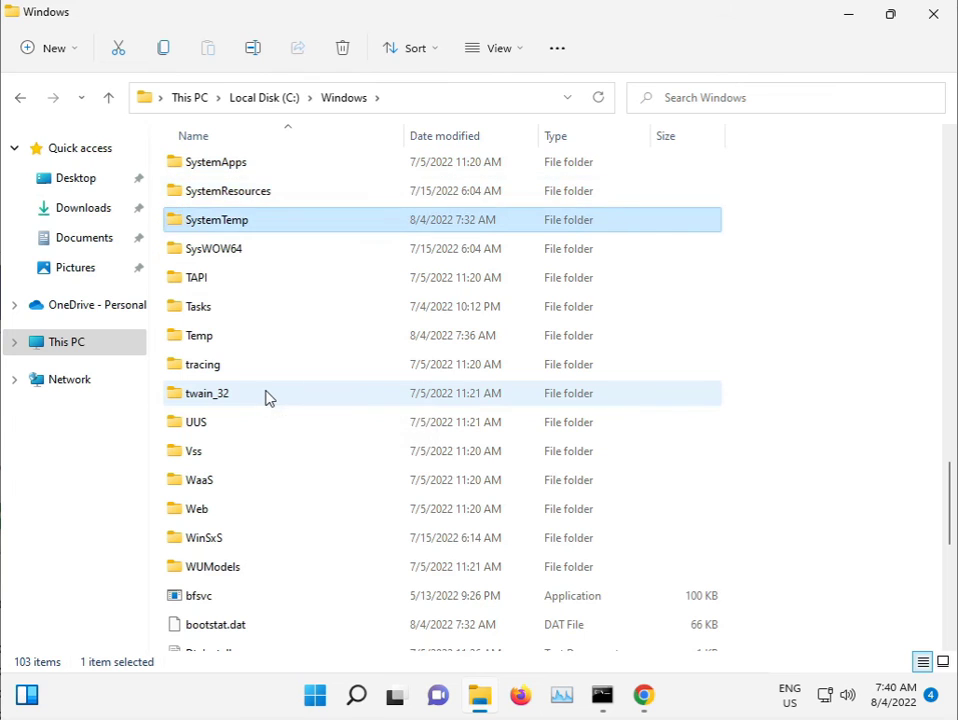
{"action": "scroll", "coordinate": [272, 368], "scroll_direction": "up", "scroll_amount": 1}
{"action": "scroll", "coordinate": [272, 368], "scroll_direction": "up", "scroll_amount": 3}
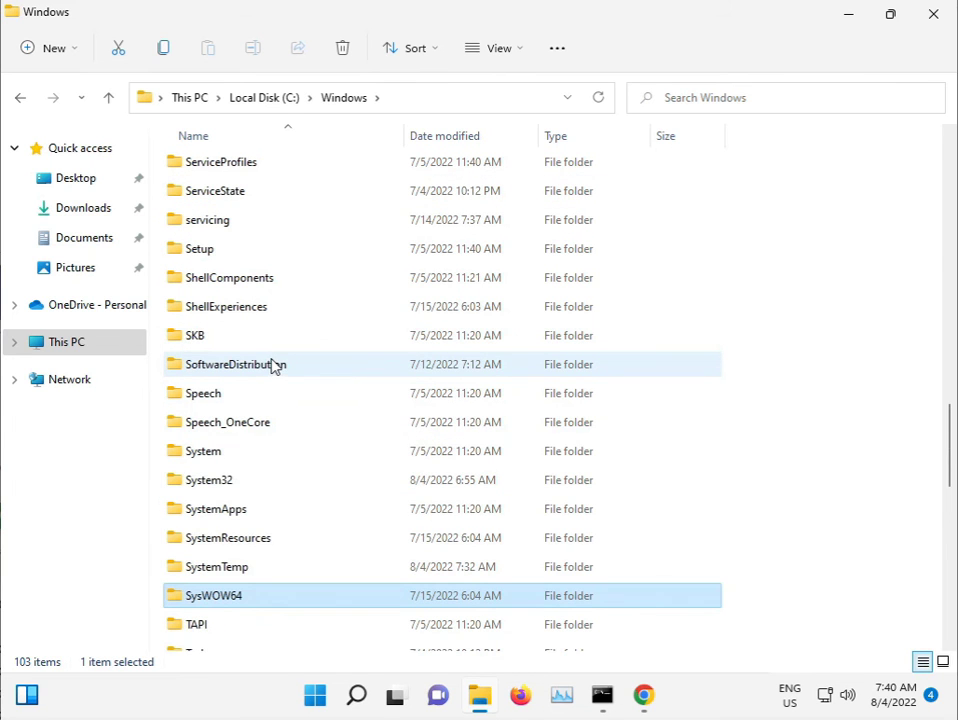
{"action": "mouse_move", "coordinate": [265, 364]}
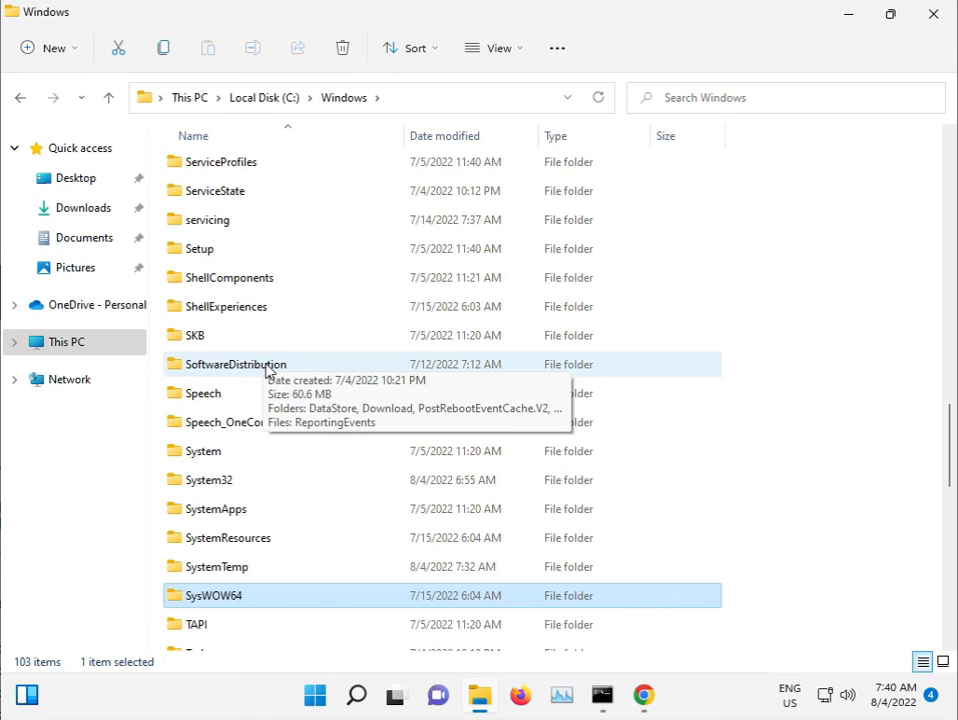
Step: Permanently delete all six SoftwareDistribution items, skipping in-use files, then return to the sfc scan
{"action": "double_click", "coordinate": [247, 368]}
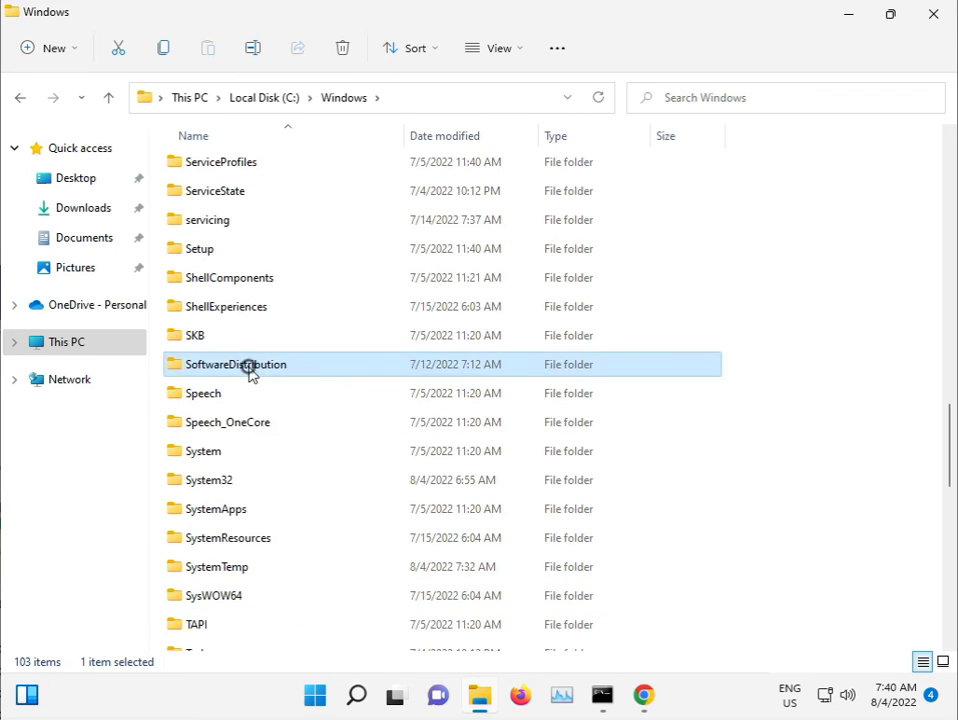
{"action": "left_click_drag", "start_coordinate": [261, 392], "coordinate": [248, 166]}
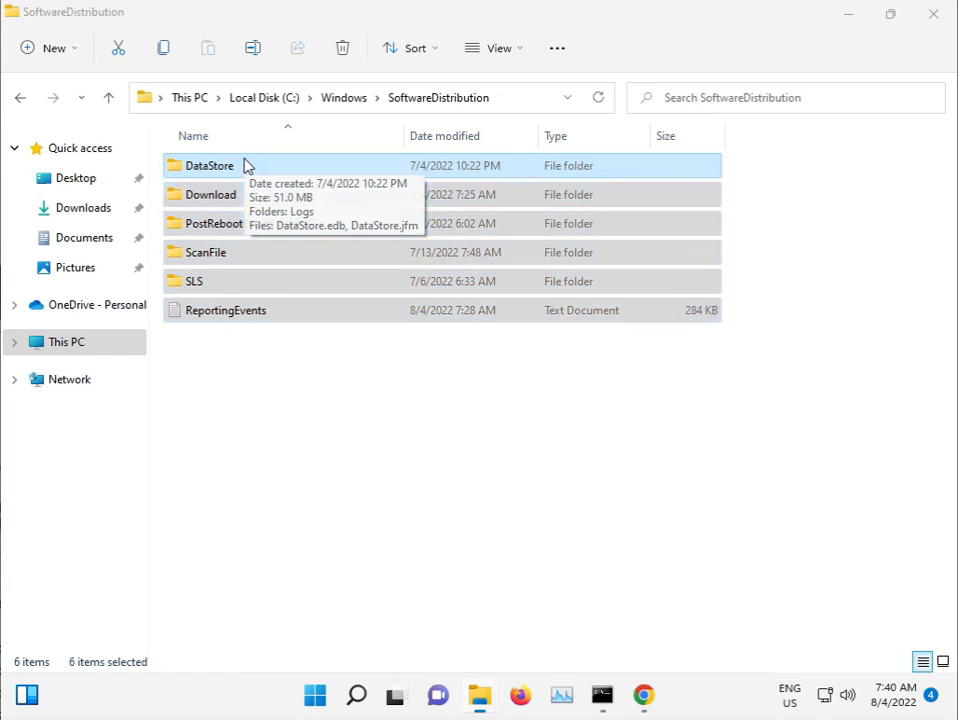
{"action": "key", "text": "shift+Delete"}
{"action": "left_click", "coordinate": [545, 362]}
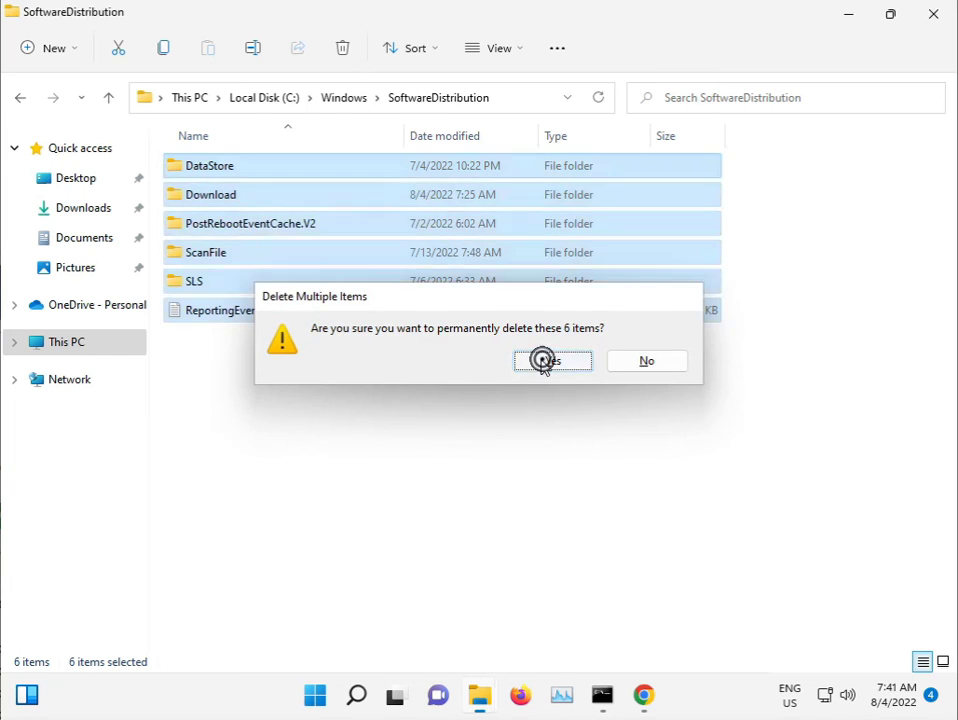
{"action": "left_click", "coordinate": [425, 257]}
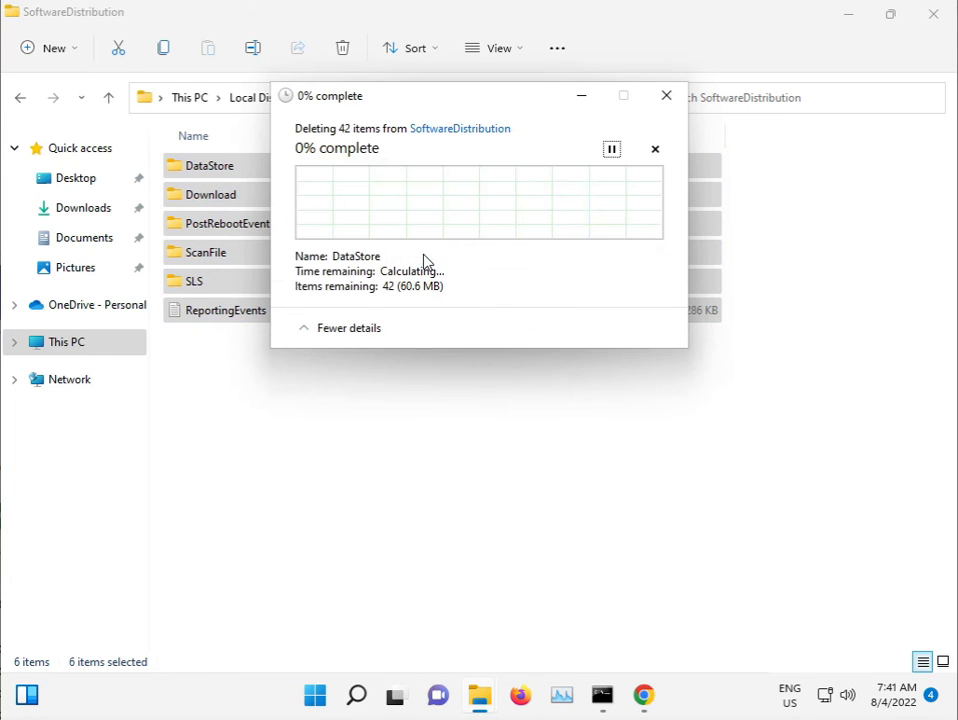
{"action": "left_click", "coordinate": [322, 258]}
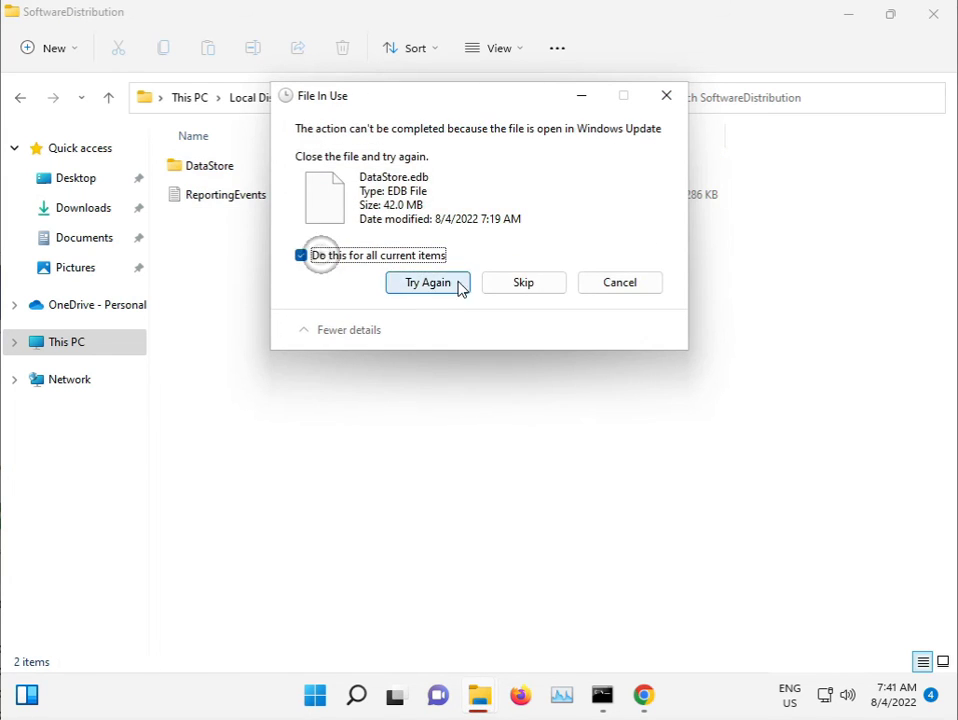
{"action": "left_click", "coordinate": [528, 287]}
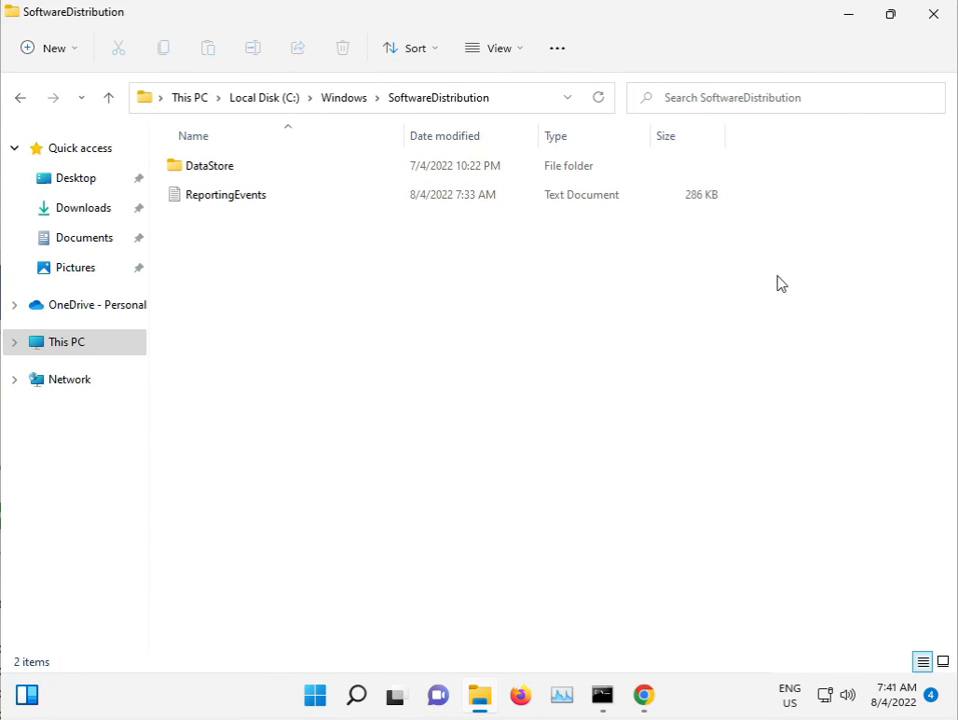
{"action": "left_click", "coordinate": [929, 15]}
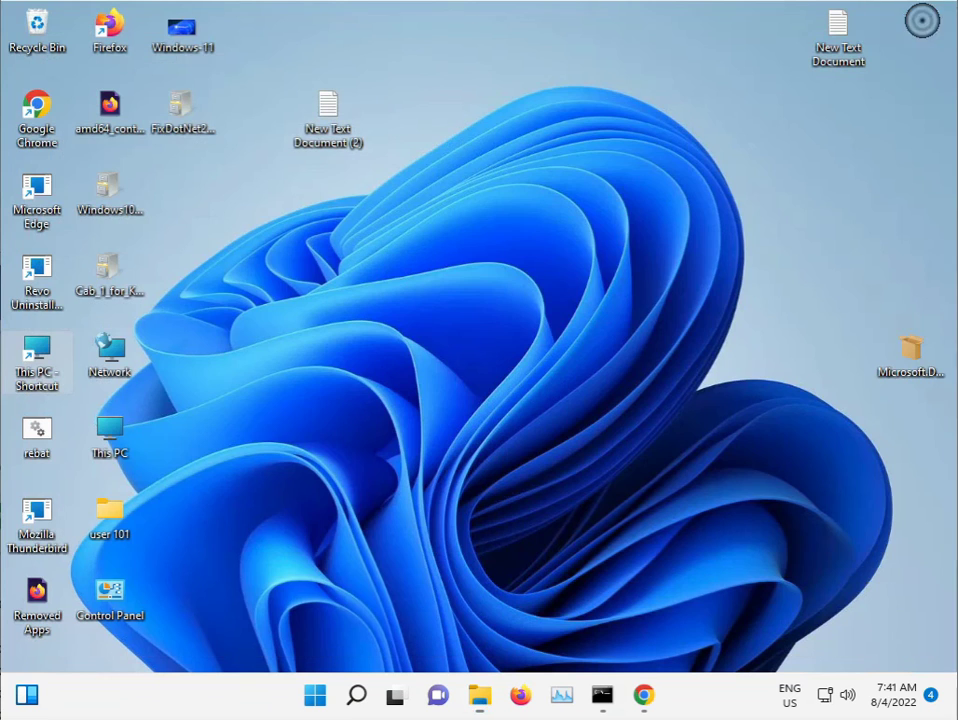
{"action": "left_click", "coordinate": [603, 697]}
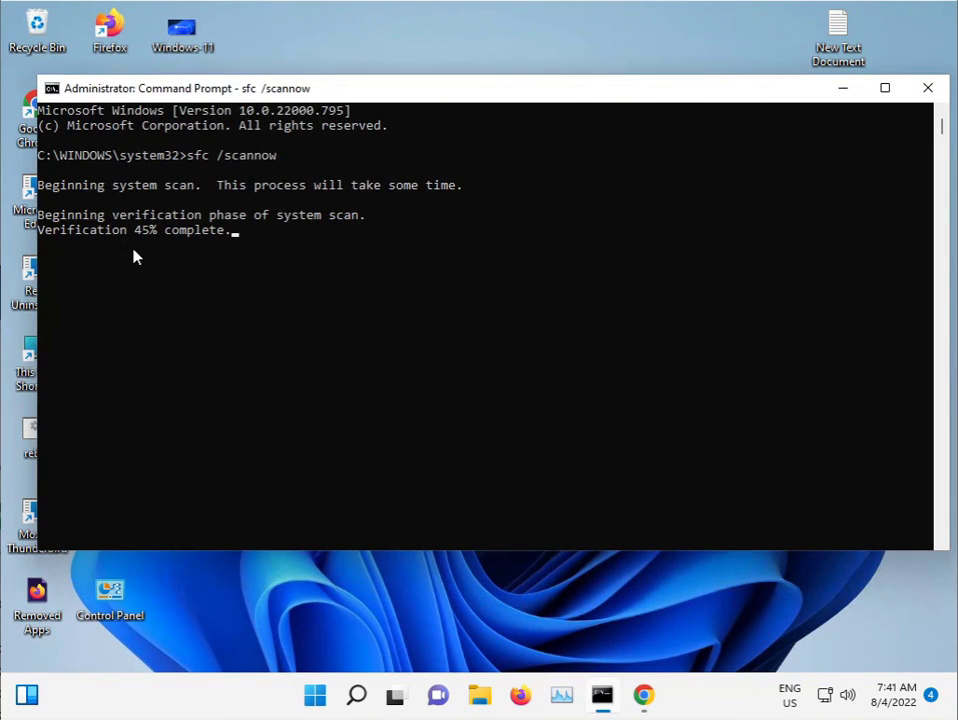